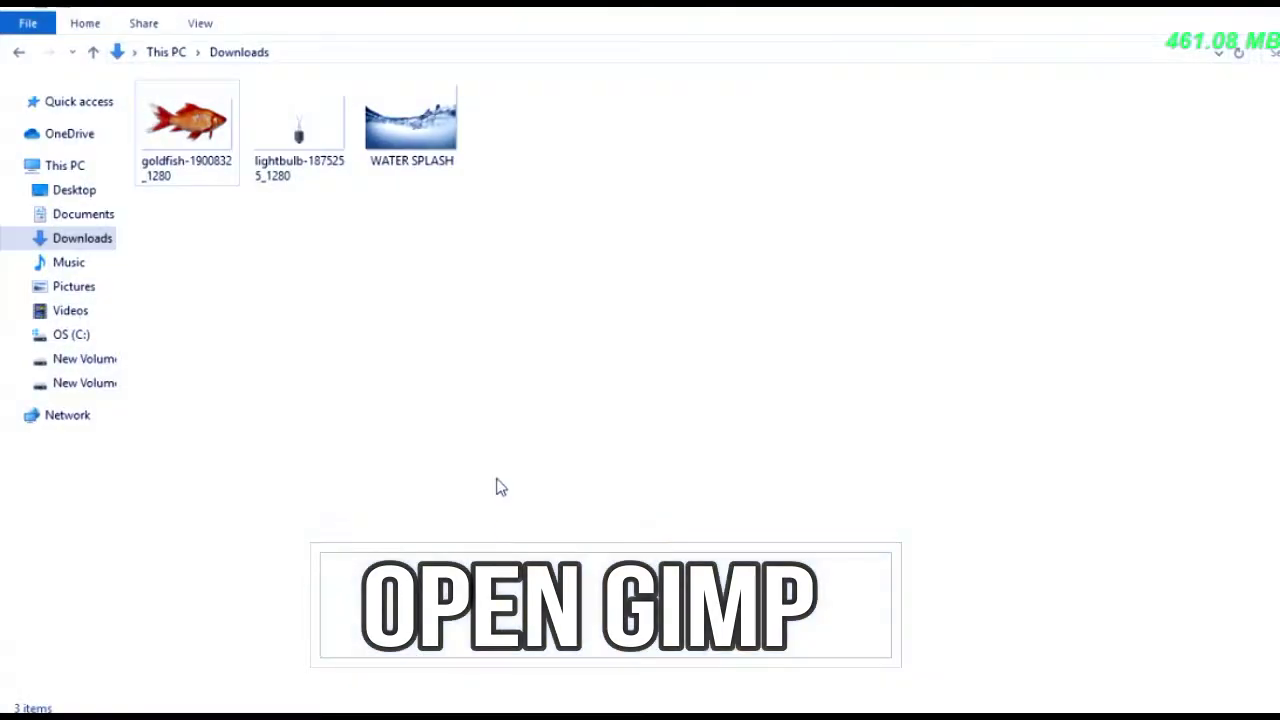
Open lightbulb-1875255_1280 from the Downloads folder as an image in GIMP.
left_click(298, 130)
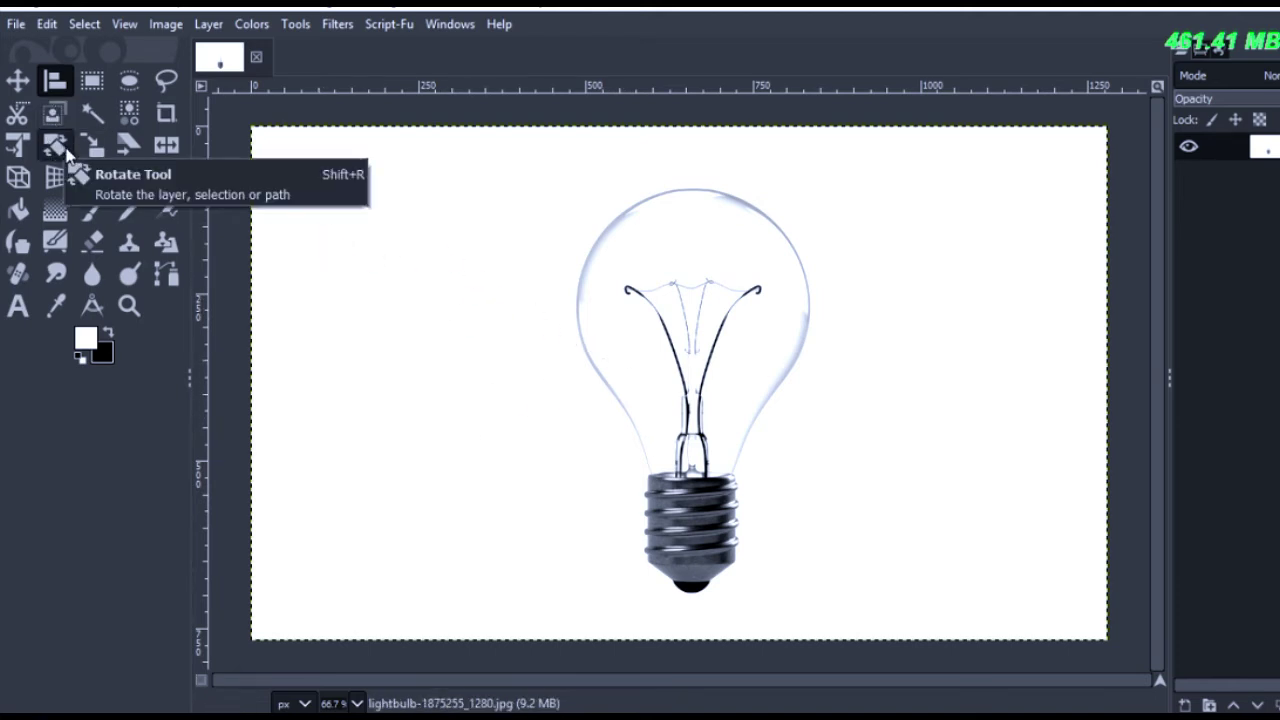
Rotate the bulb layer in two passes so its screw base tilts toward the lower left.
left_click(62, 147)
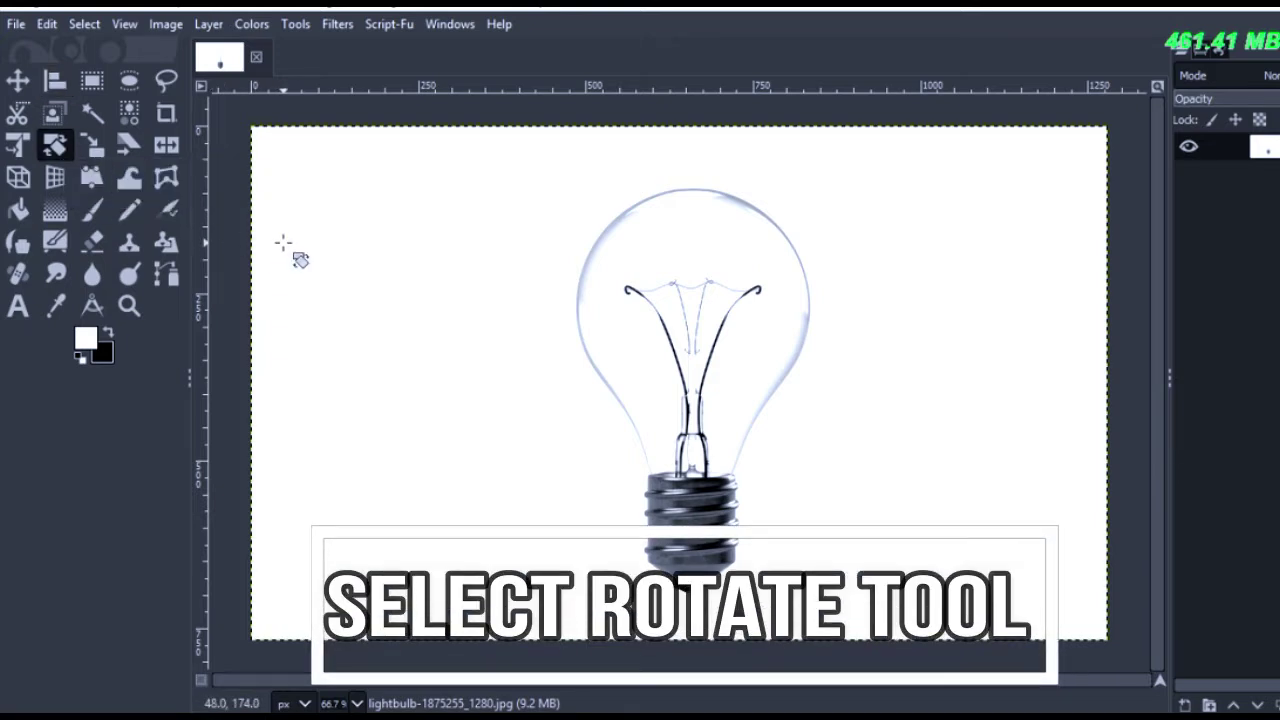
mouse_move(283, 243)
left_mouse_down()
mouse_move(696, 206)
mouse_move(683, 217)
left_mouse_up()
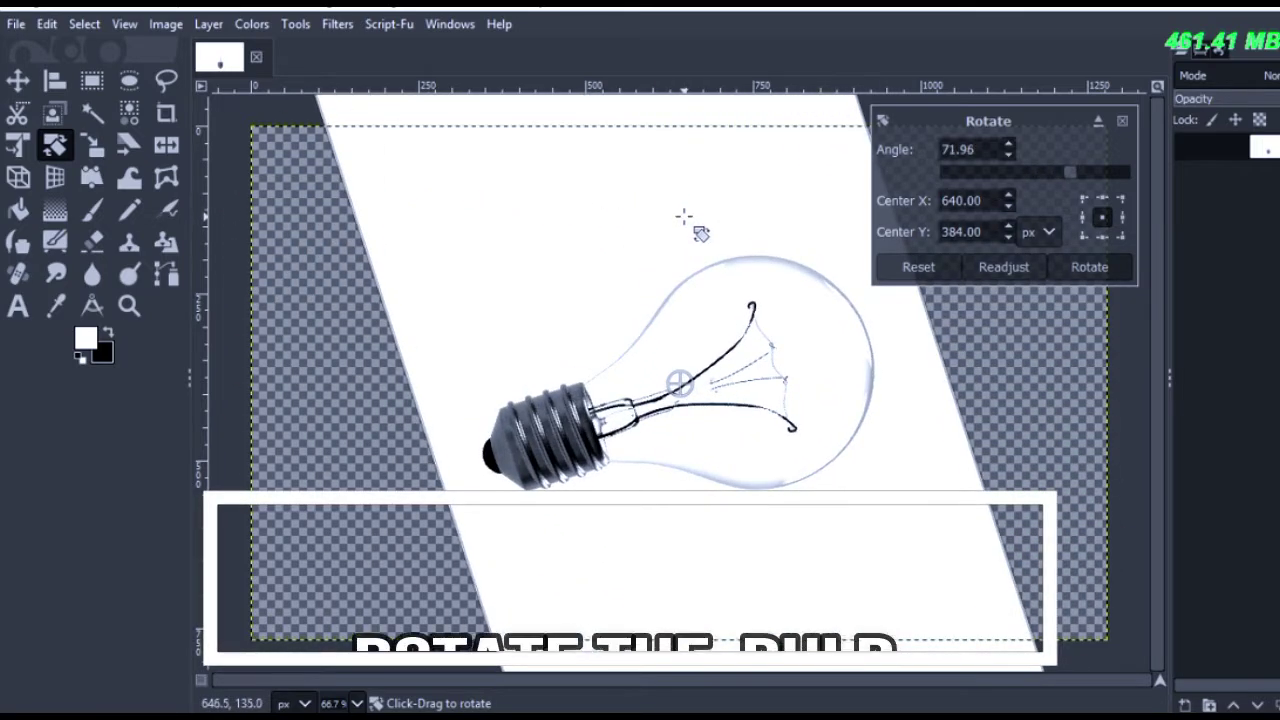
left_click_drag(683, 217, 771, 229)
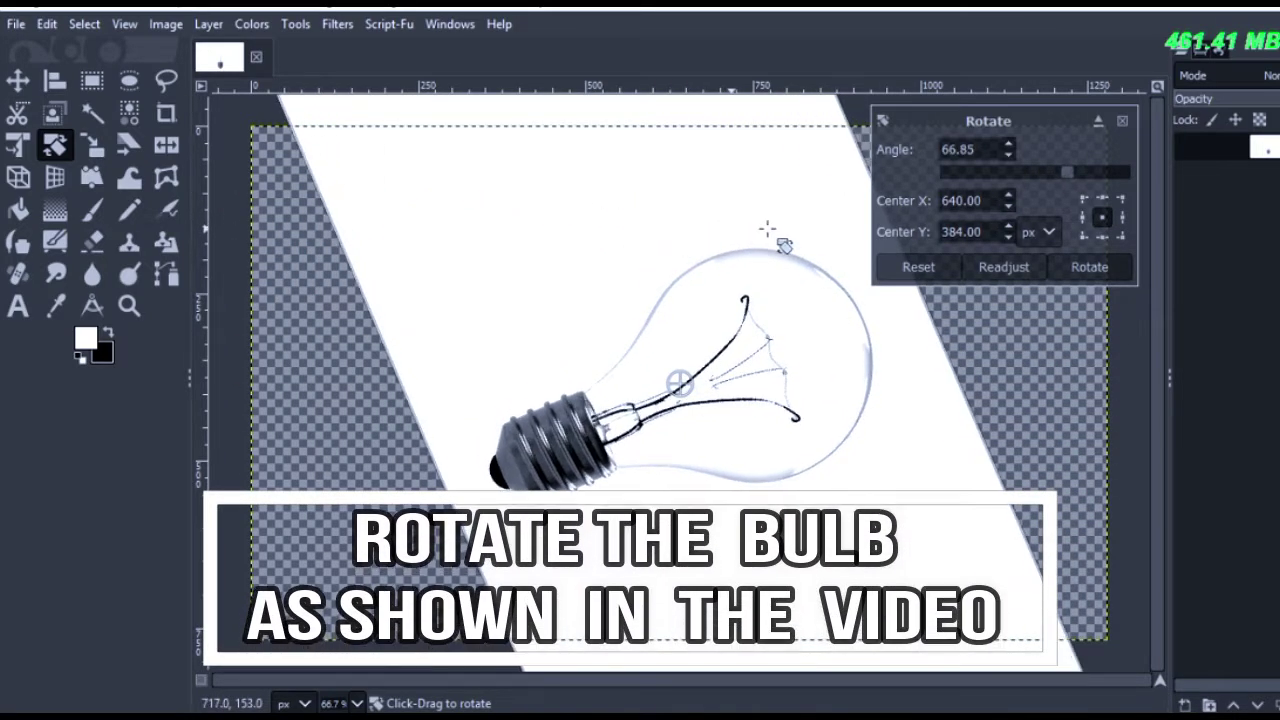
left_click(1088, 267)
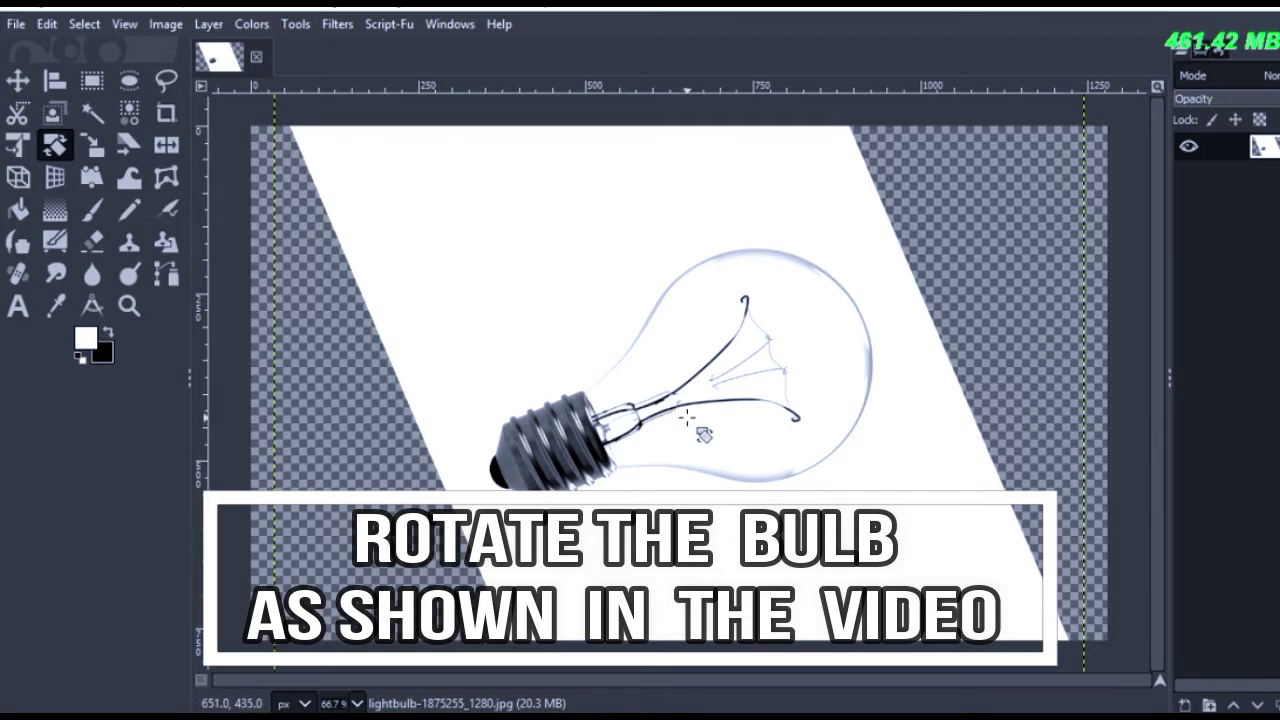
mouse_move(688, 420)
left_mouse_down()
mouse_move(706, 437)
mouse_move(1093, 330)
left_mouse_up()
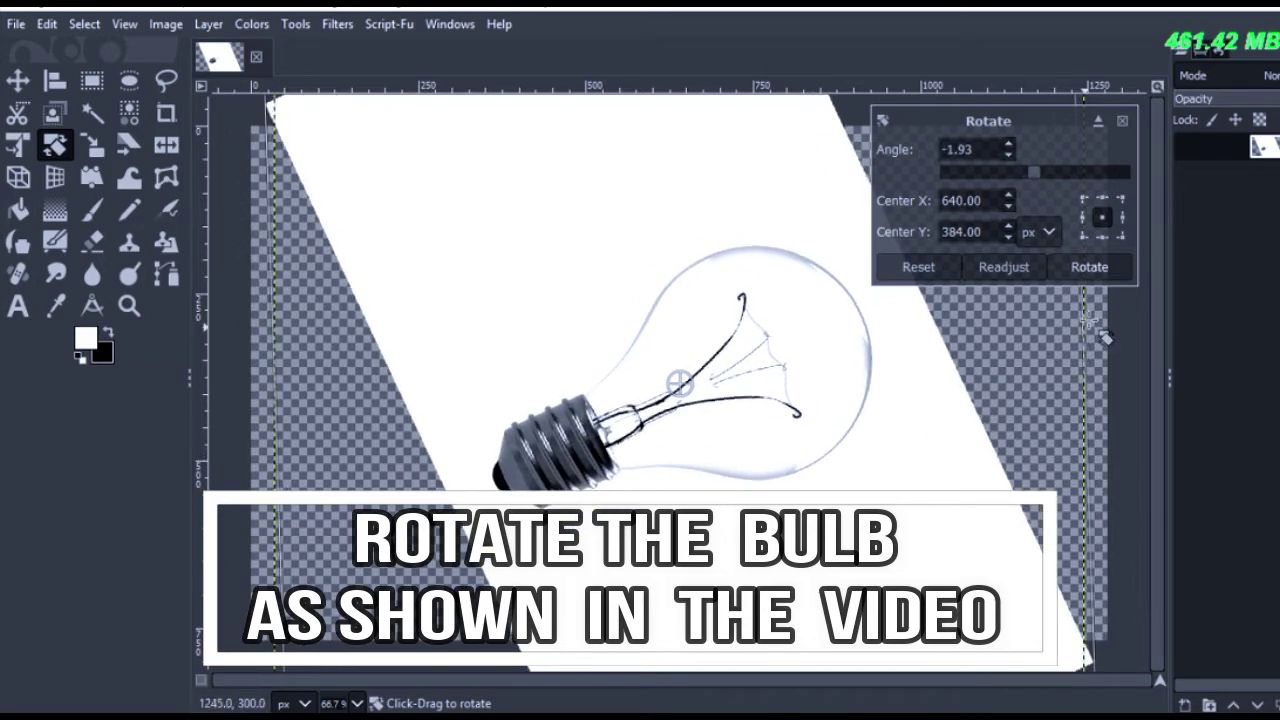
left_click(1089, 267)
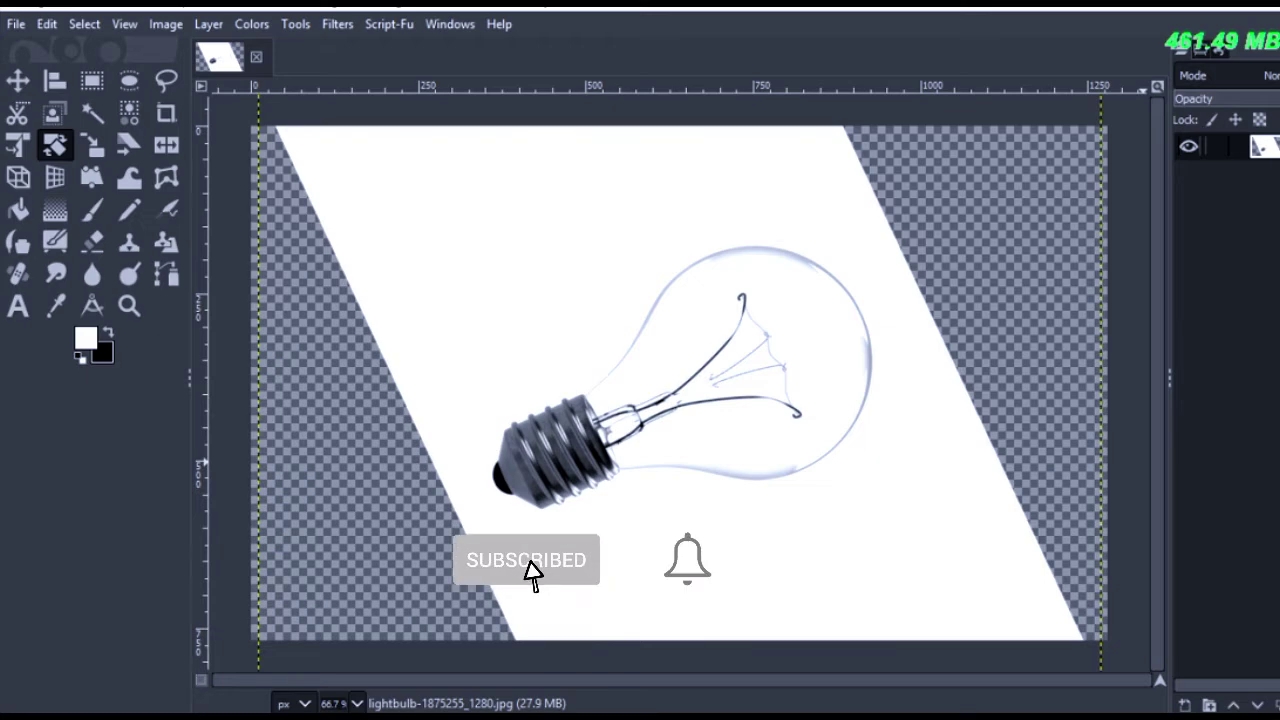
Fit the bulb layer to image size, add a white layer beneath it, and flatten the image.
right_click(1240, 147)
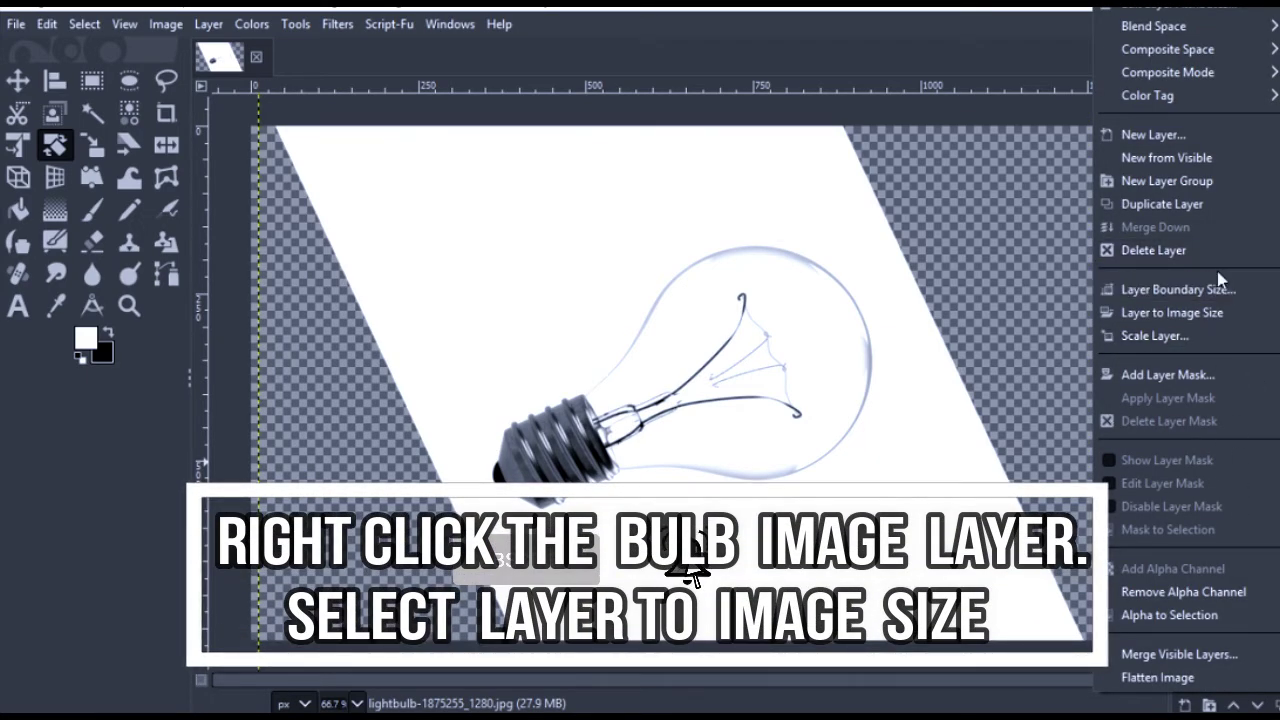
left_click(1196, 314)
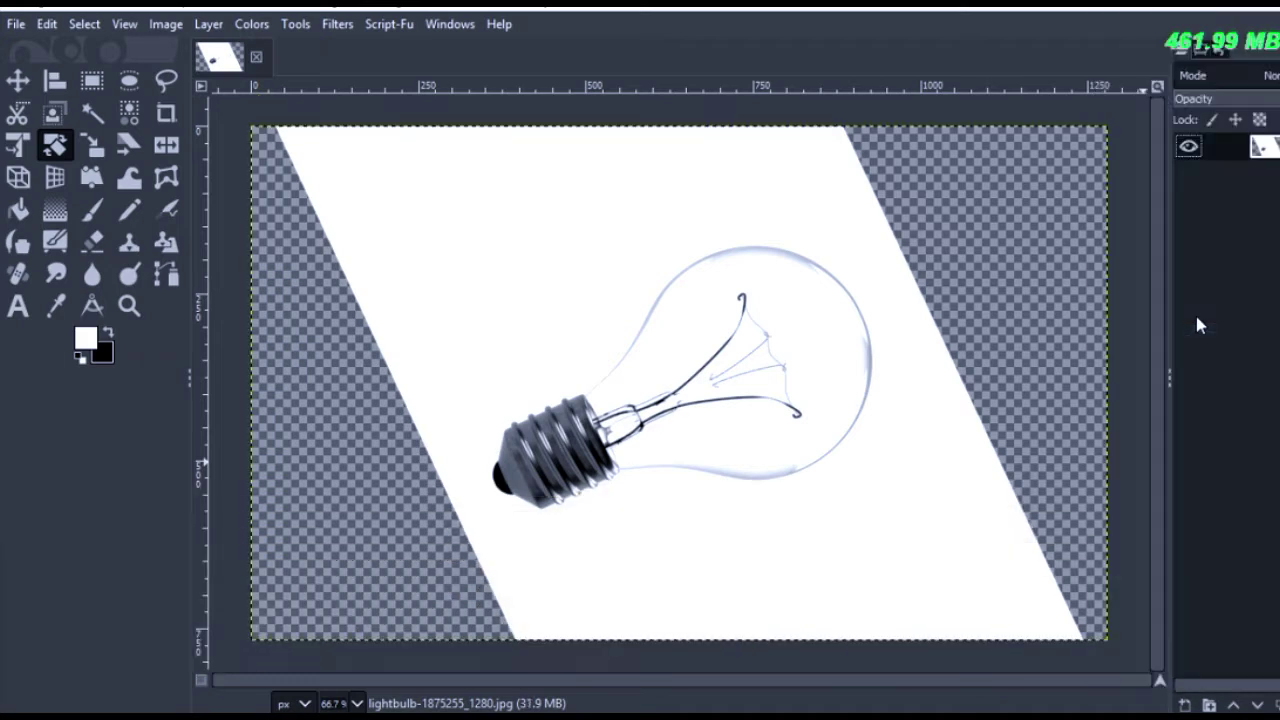
left_click(1184, 705)
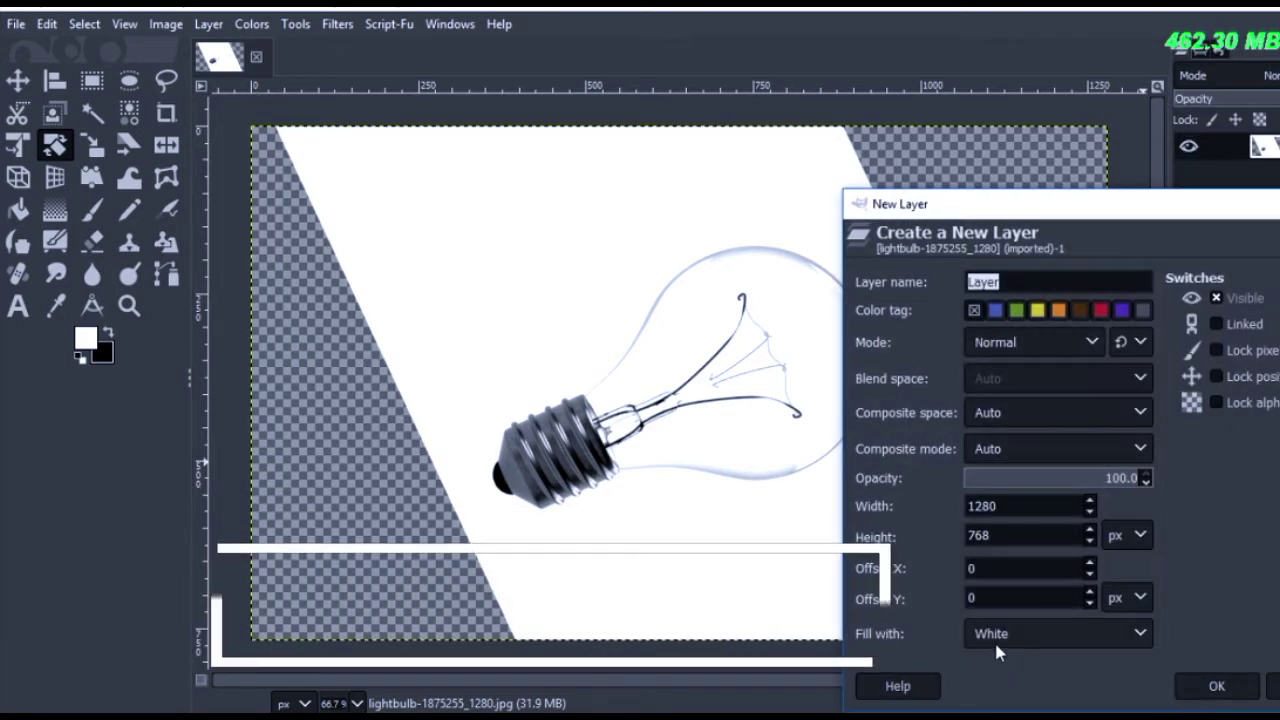
left_click(1210, 687)
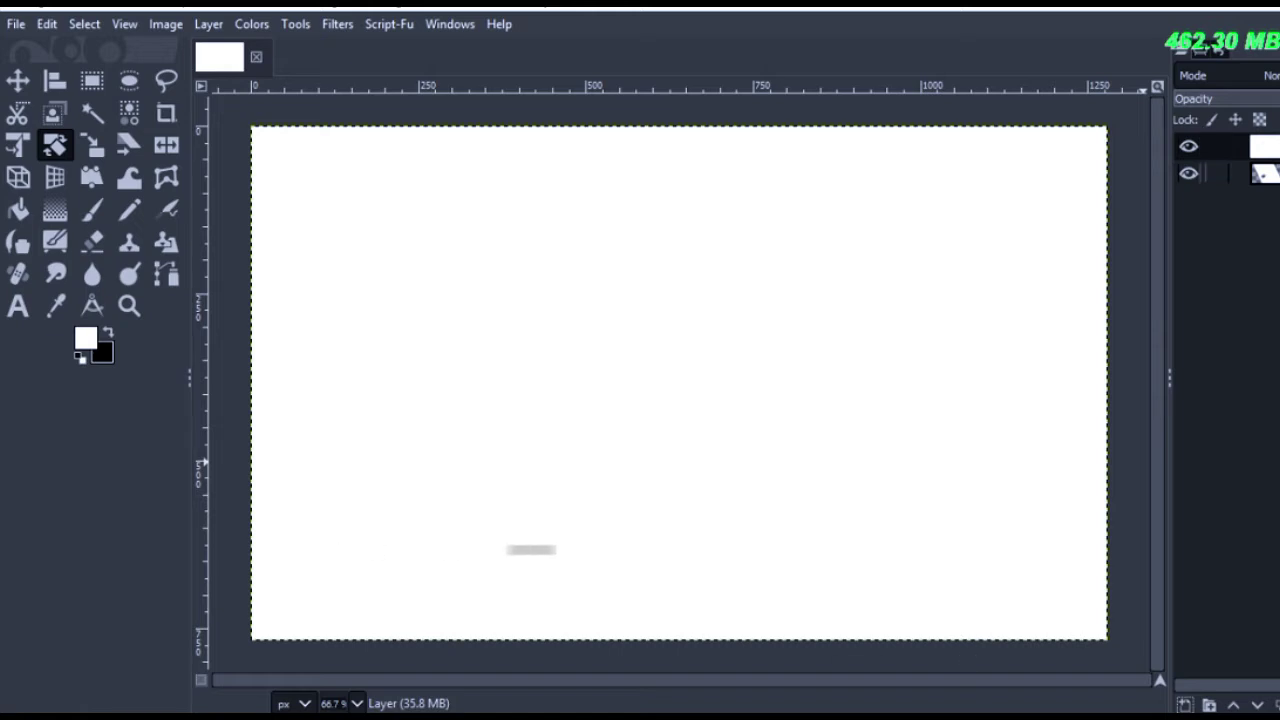
left_click_drag(1264, 146, 1264, 180)
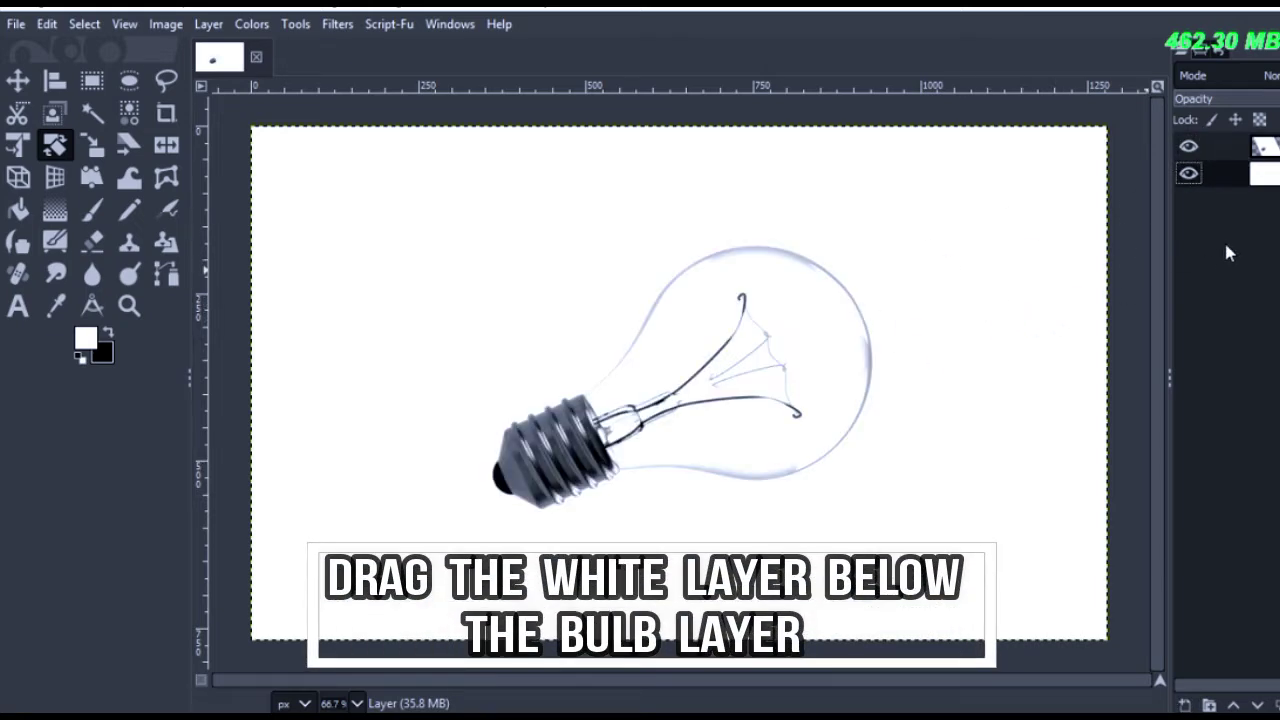
right_click(1240, 173)
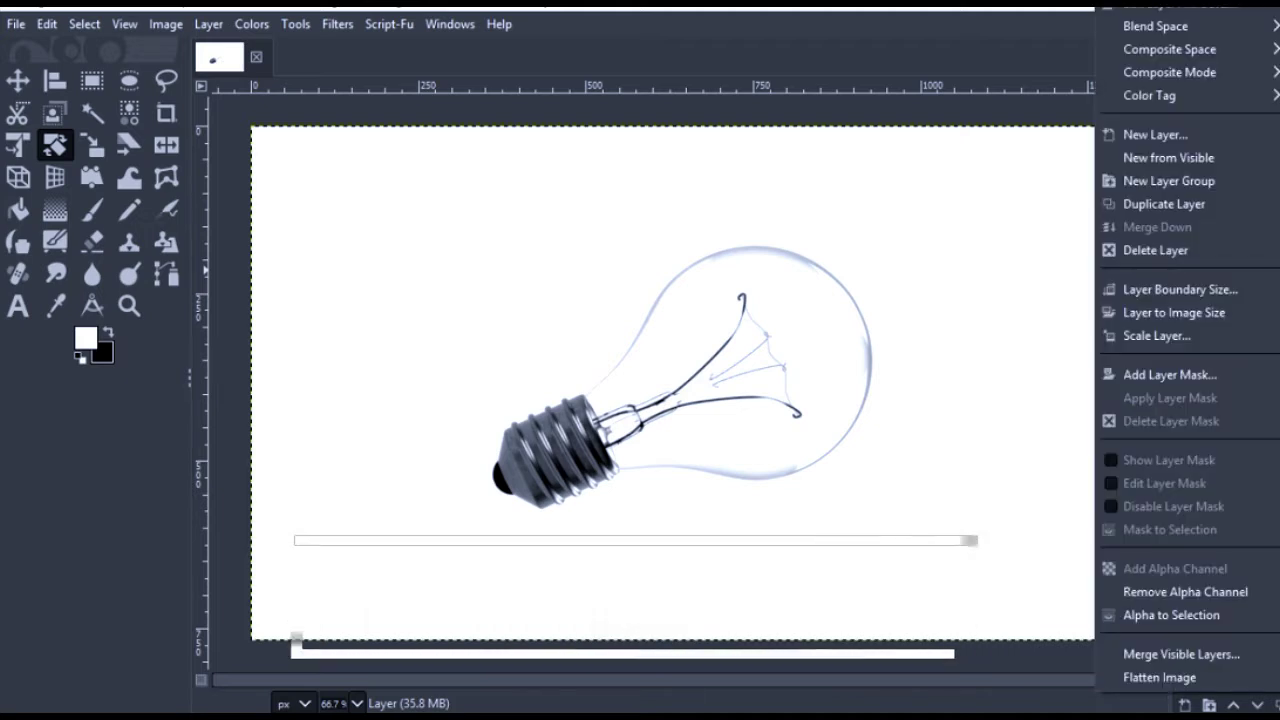
left_click(1150, 680)
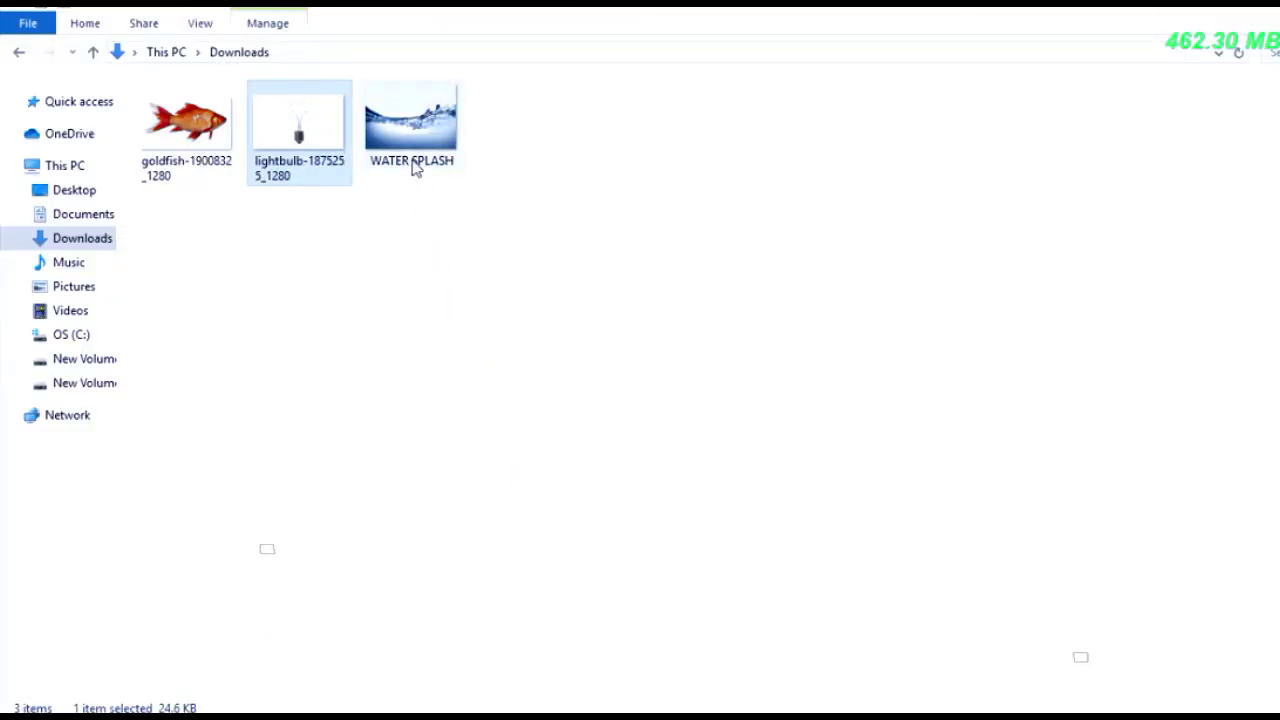
Add WATER SPLASH.PNG as a new layer over the bulb with Multiply blend mode.
mouse_move(411, 125)
left_mouse_down()
mouse_move(629, 391)
mouse_move(825, 705)
mouse_move(736, 480)
left_mouse_up()
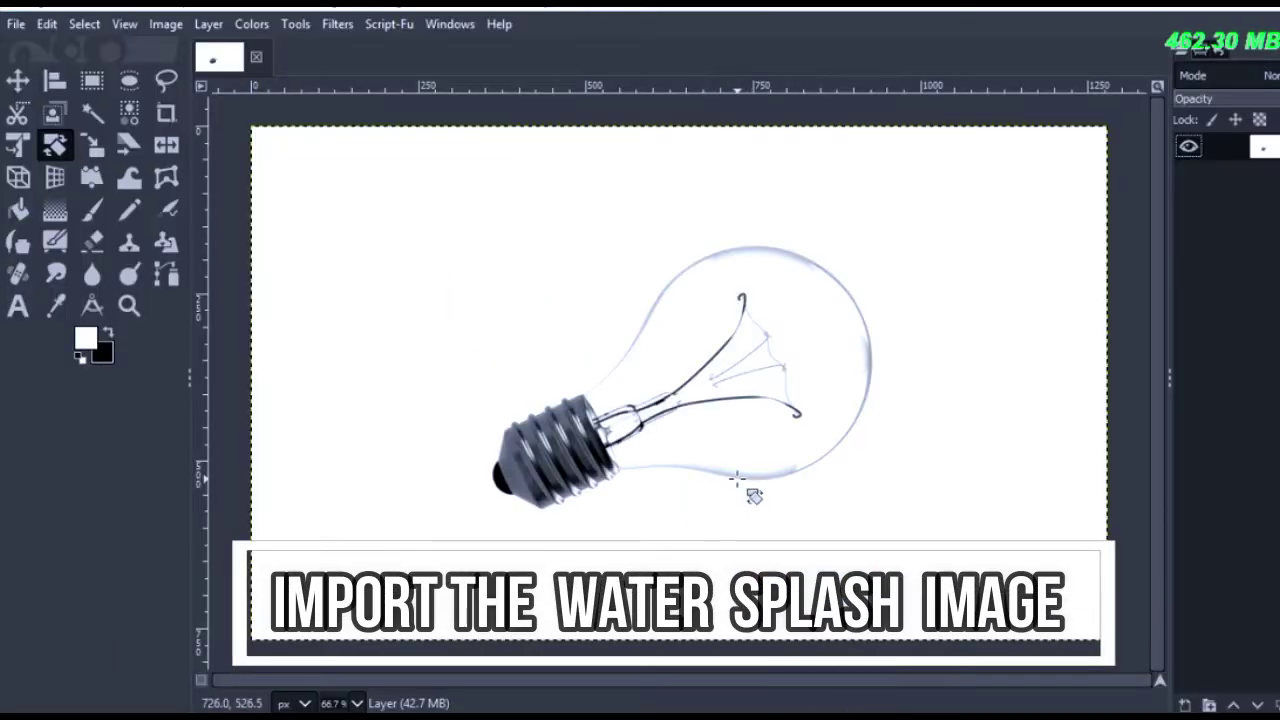
left_click_drag(745, 372, 745, 372)
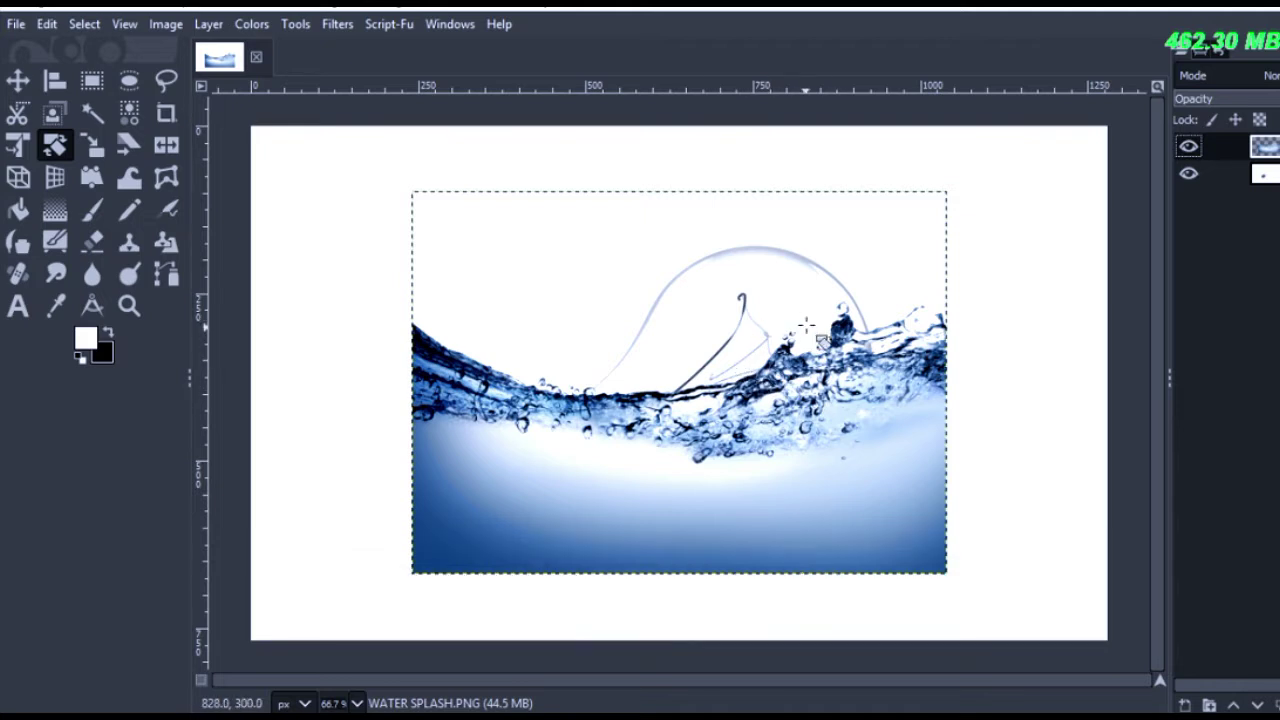
left_click(1234, 78)
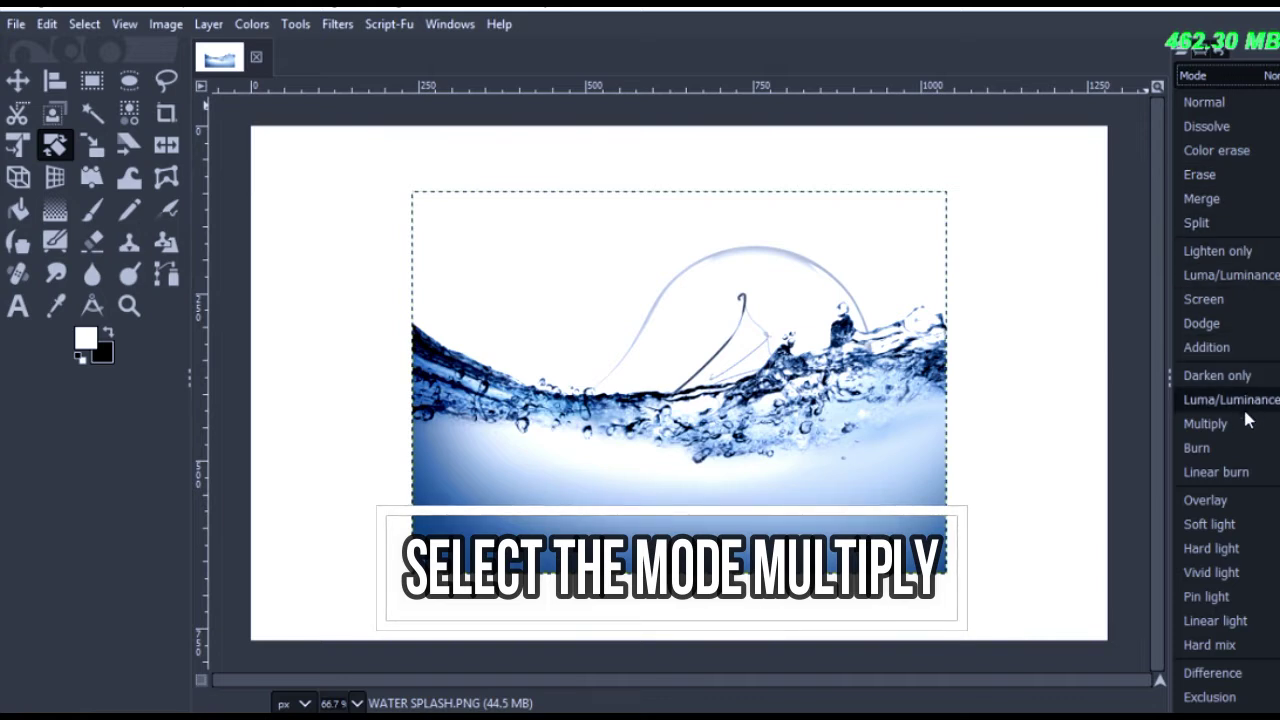
left_click(1206, 423)
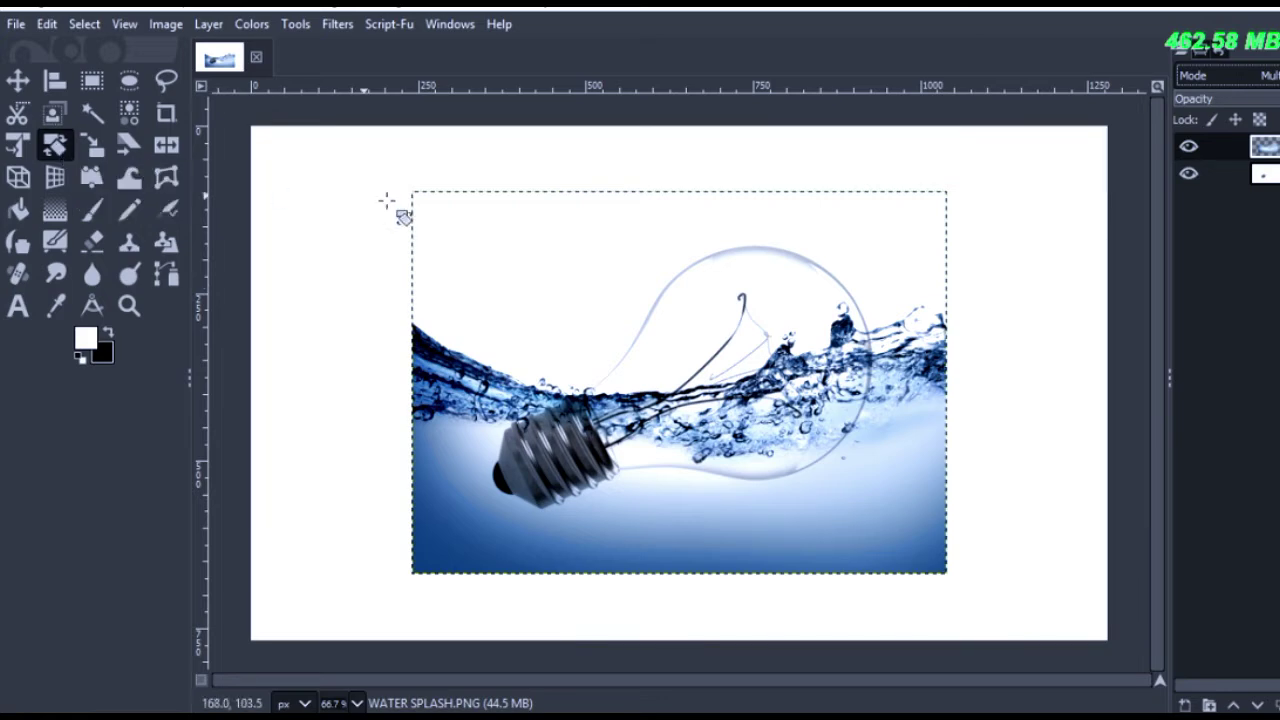
Rotate the WATER SPLASH layer to about -6.9° to follow the tilted bulb.
left_click_drag(432, 244, 437, 271)
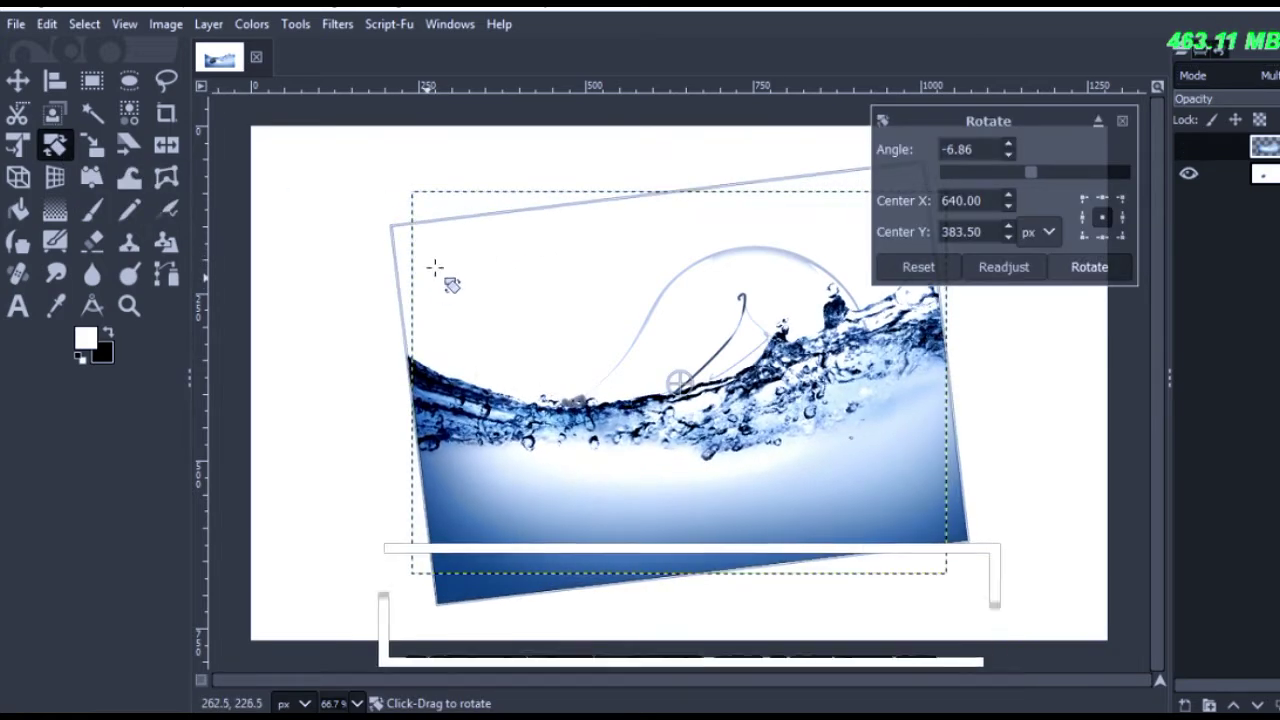
left_click(1090, 267)
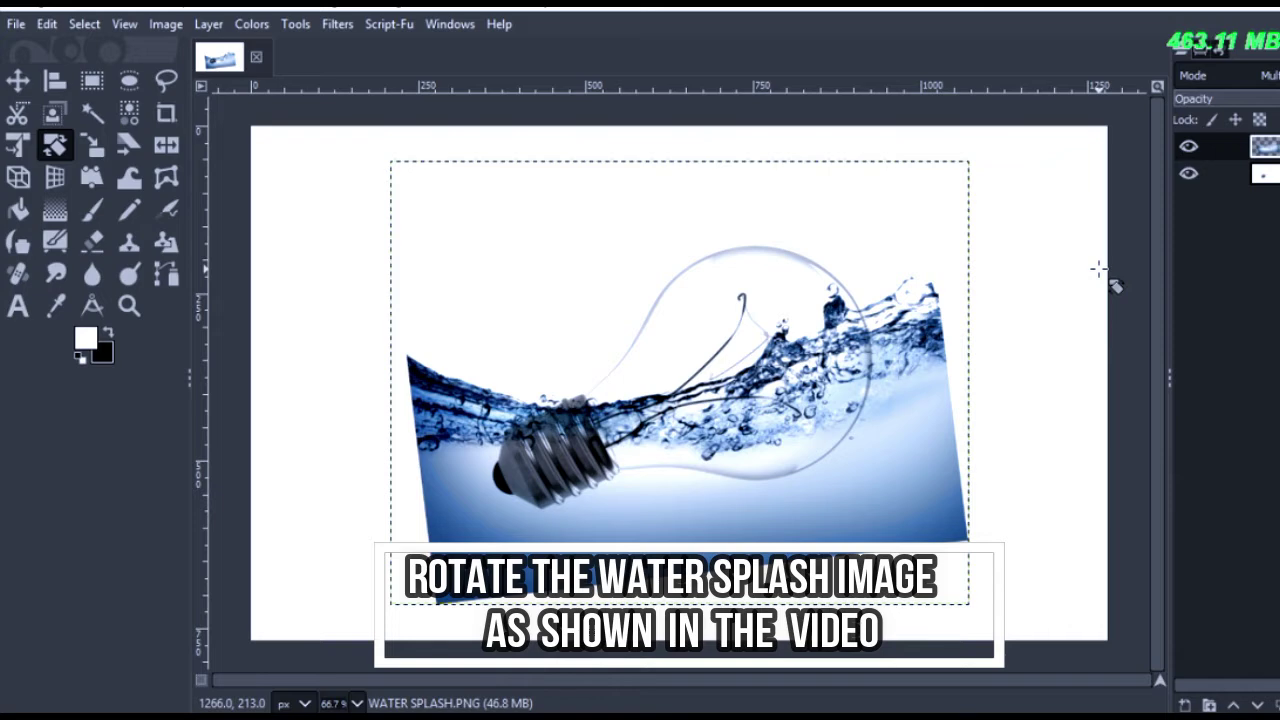
left_click_drag(965, 325, 960, 355)
left_click(1090, 267)
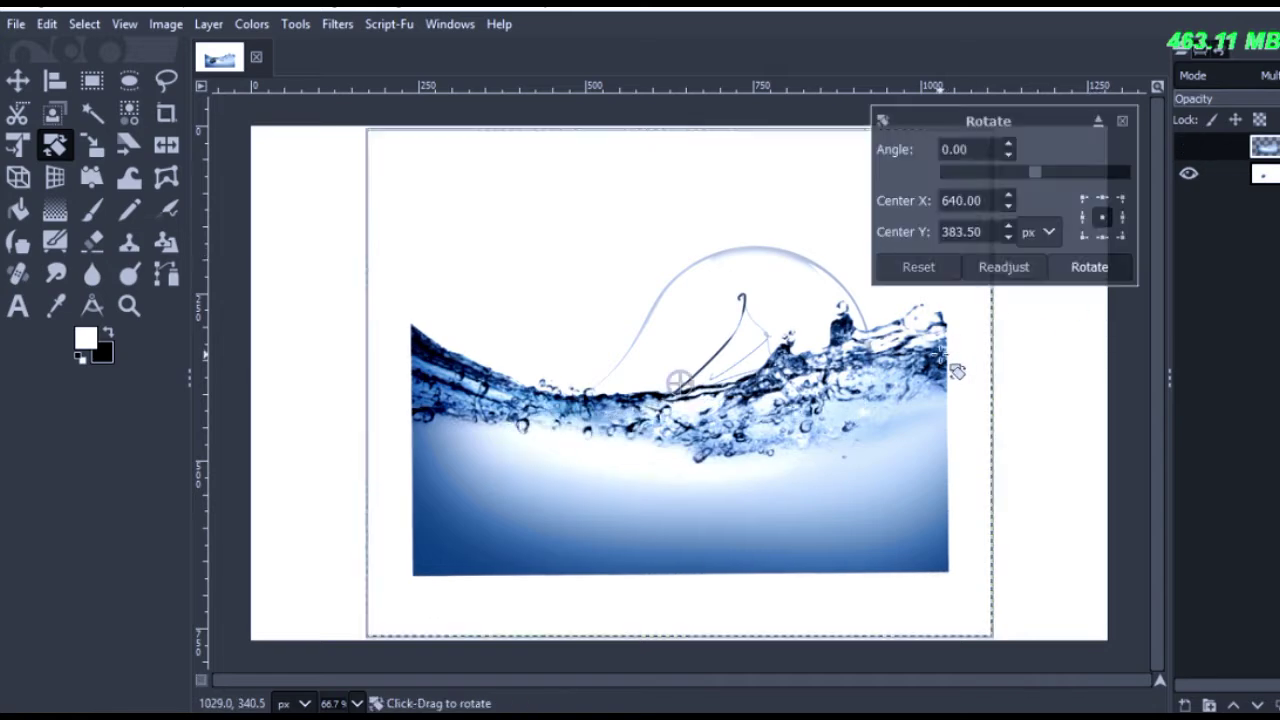
left_click_drag(960, 366, 957, 337)
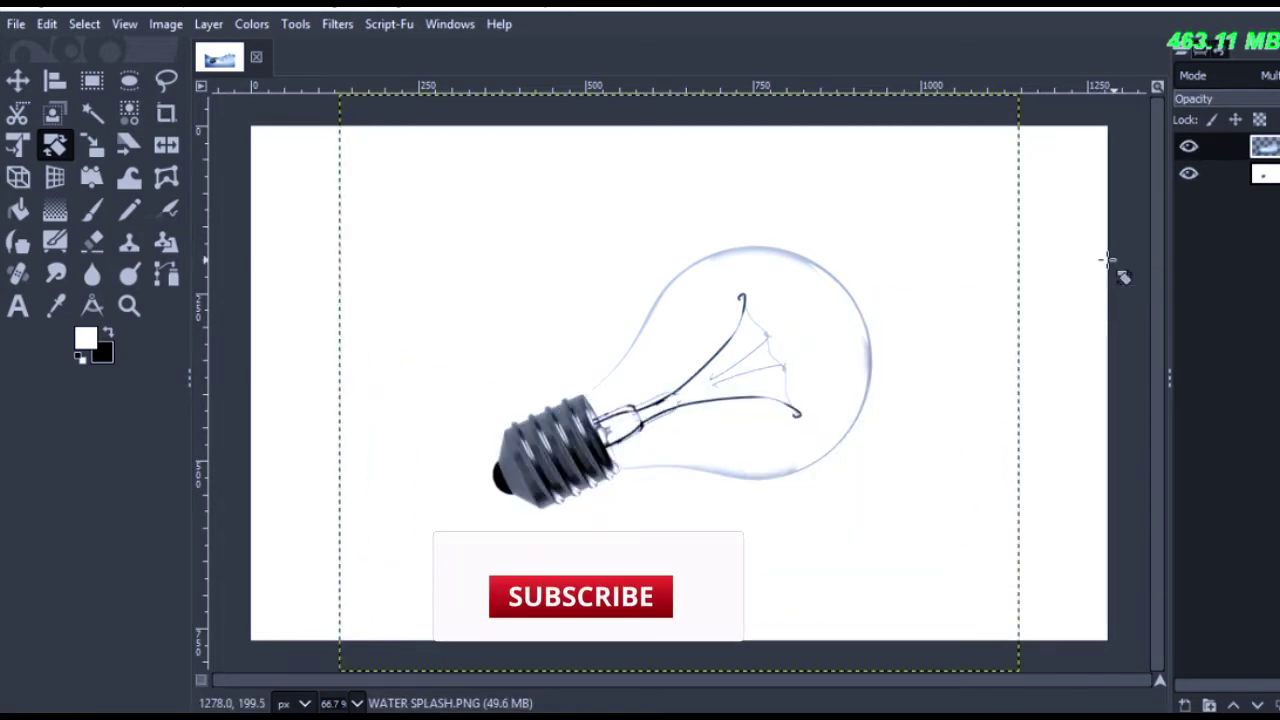
key("Return")
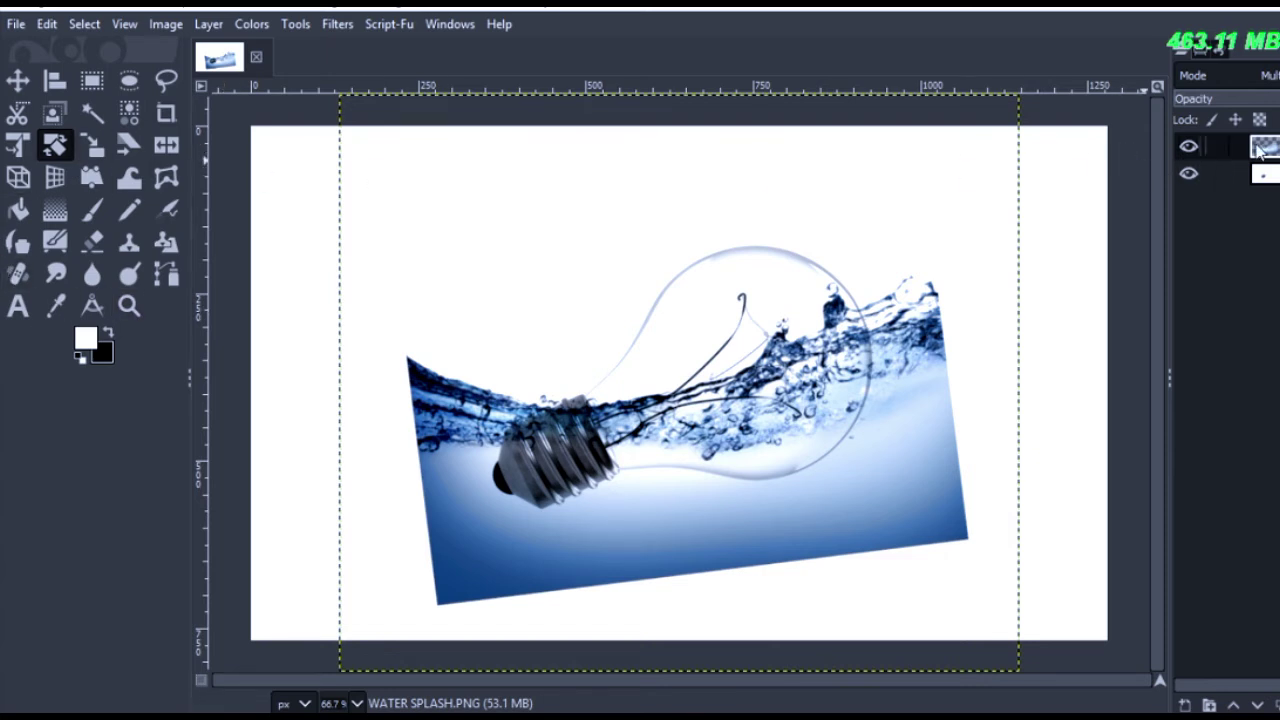
Give the WATER SPLASH layer a white, fully opaque mask, then select the layer itself for editing.
right_click(1265, 150)
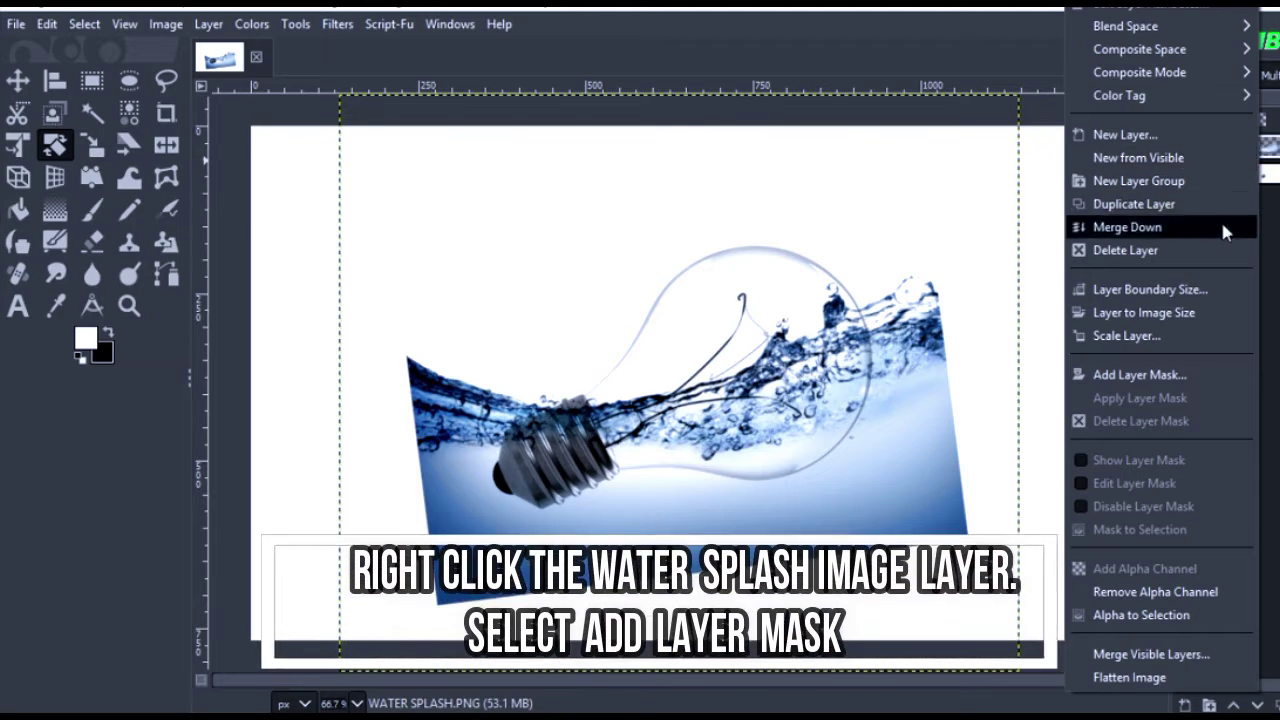
left_click(1178, 378)
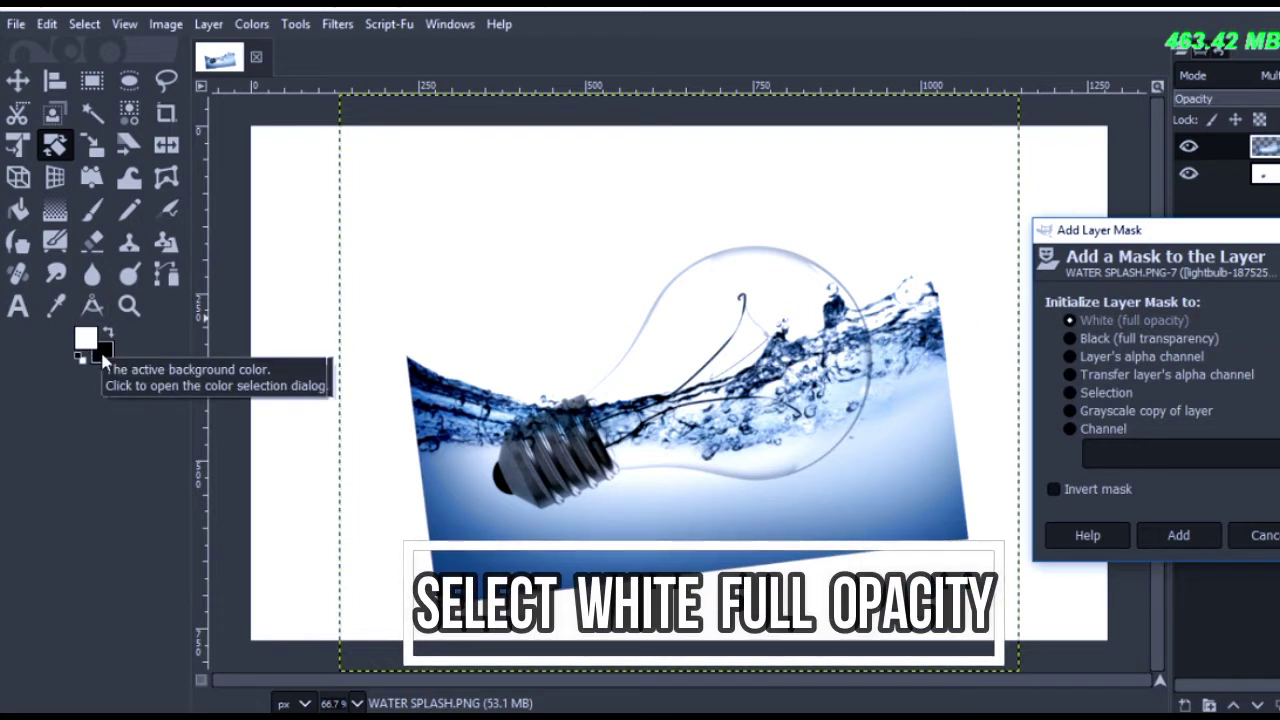
left_click(1176, 535)
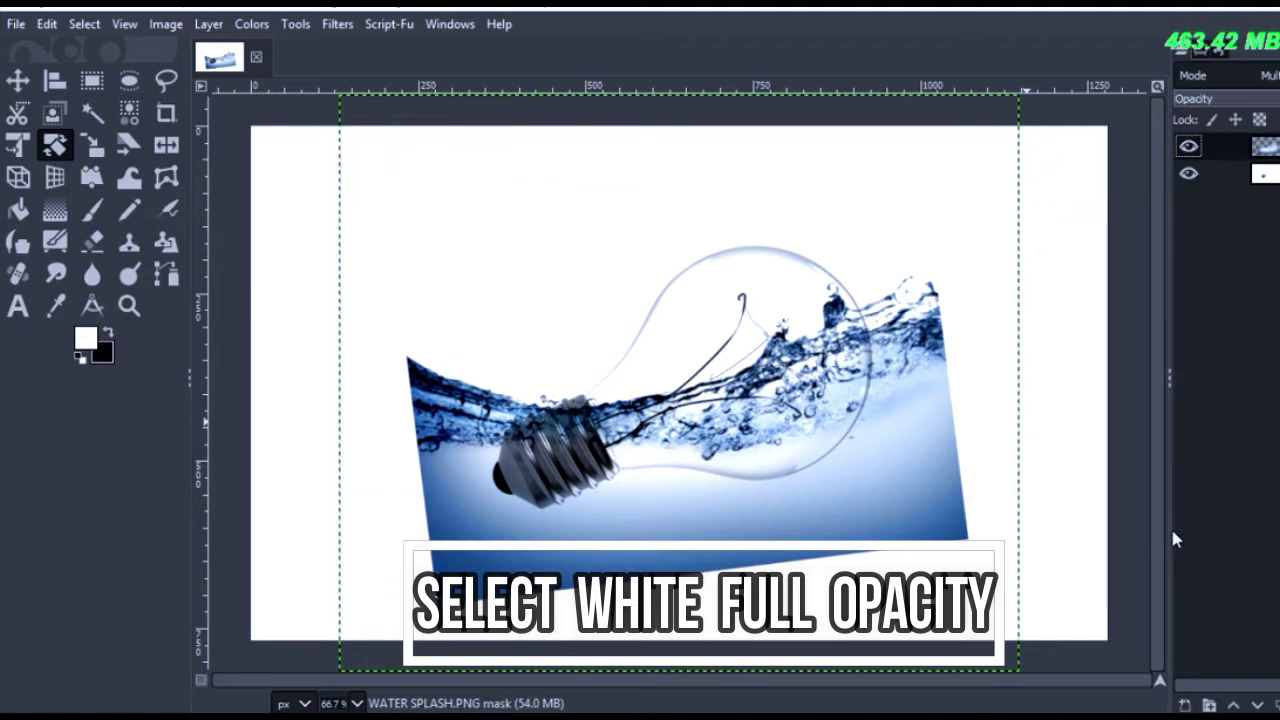
left_click(1264, 147)
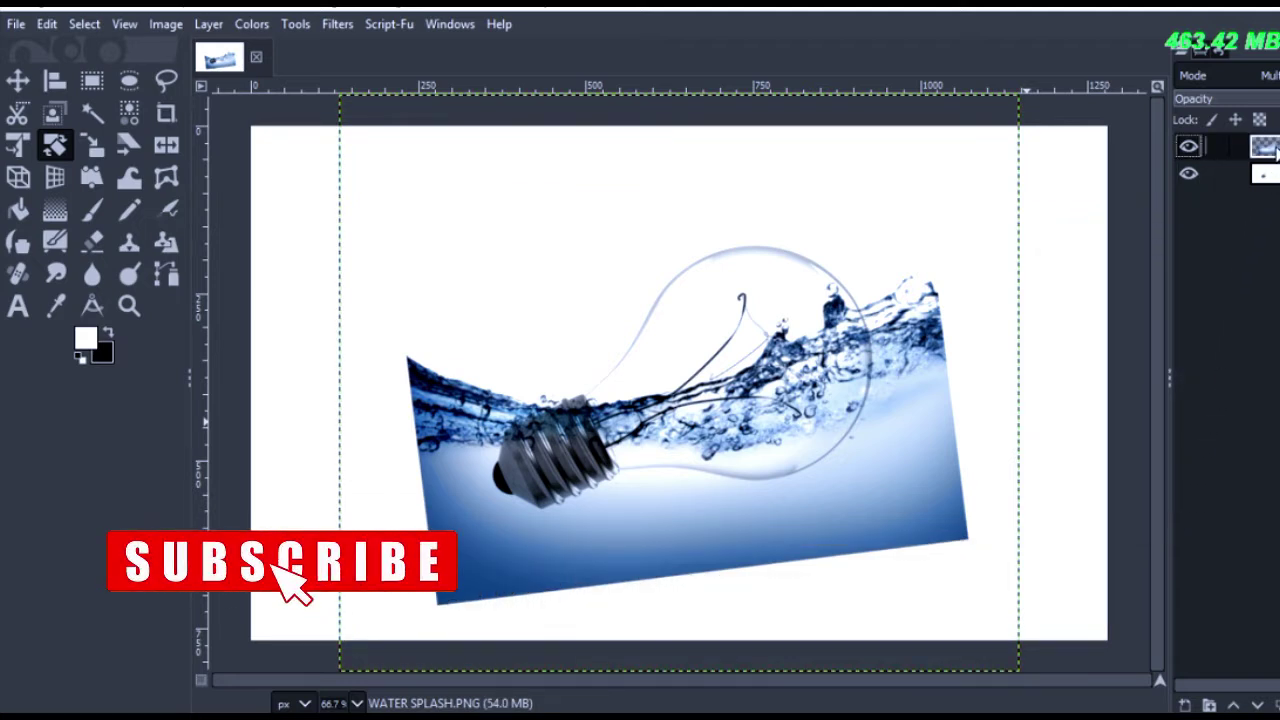
Use the Paintbrush to paint white over the stray water below and around the bulb.
left_click(92, 214)
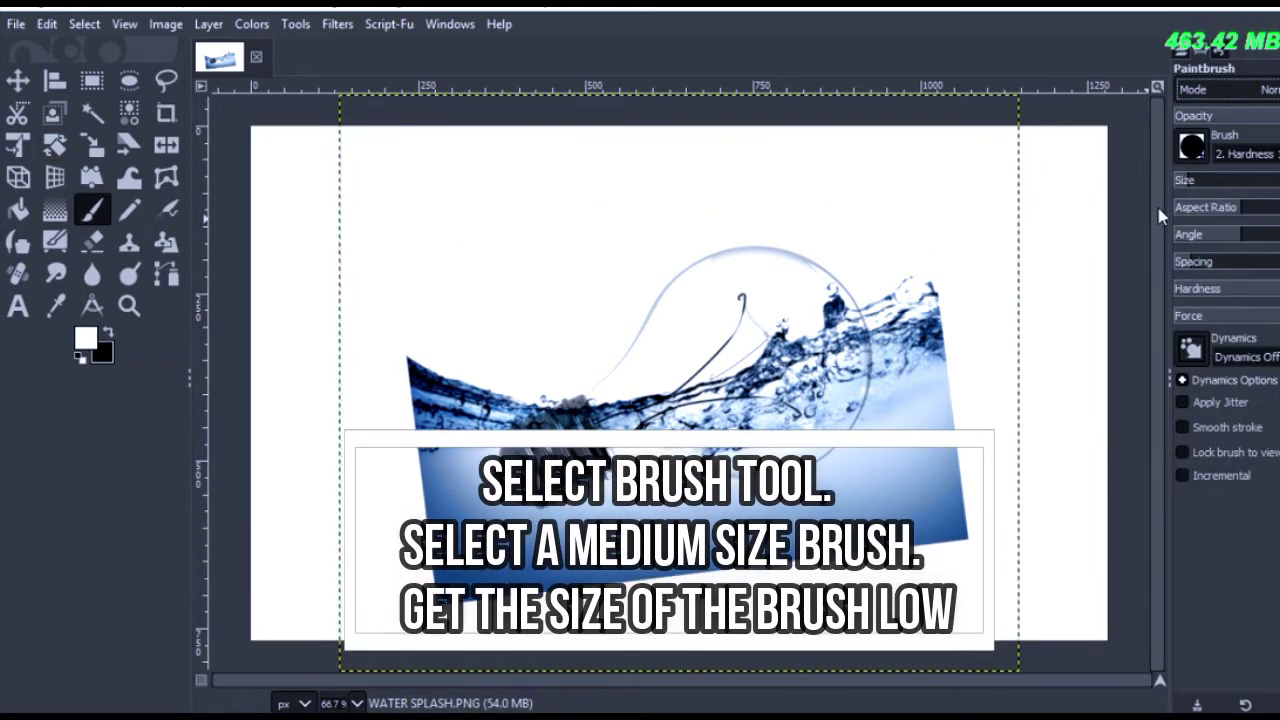
mouse_move(938, 403)
left_mouse_down()
mouse_move(936, 510)
mouse_move(931, 383)
left_mouse_up()
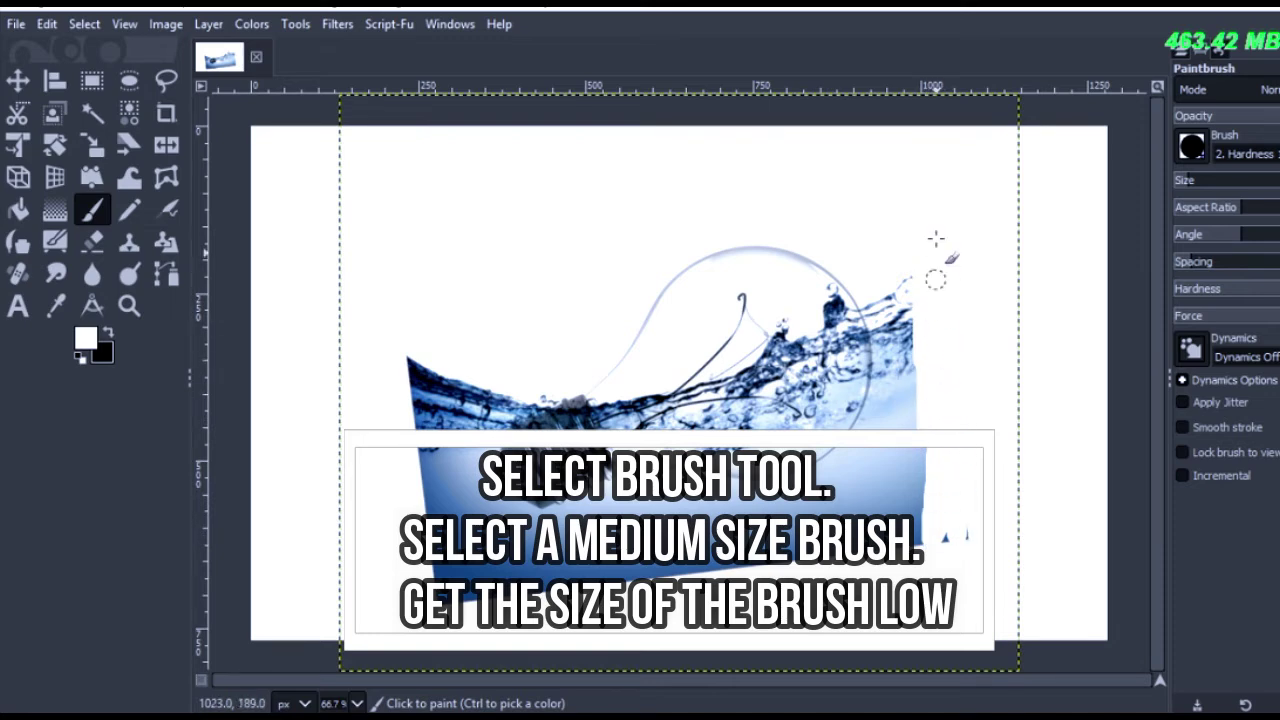
mouse_move(957, 523)
left_mouse_down()
mouse_move(800, 571)
mouse_move(414, 594)
mouse_move(368, 625)
mouse_move(470, 530)
mouse_move(440, 420)
mouse_move(484, 431)
mouse_move(426, 450)
mouse_move(406, 362)
left_mouse_up()
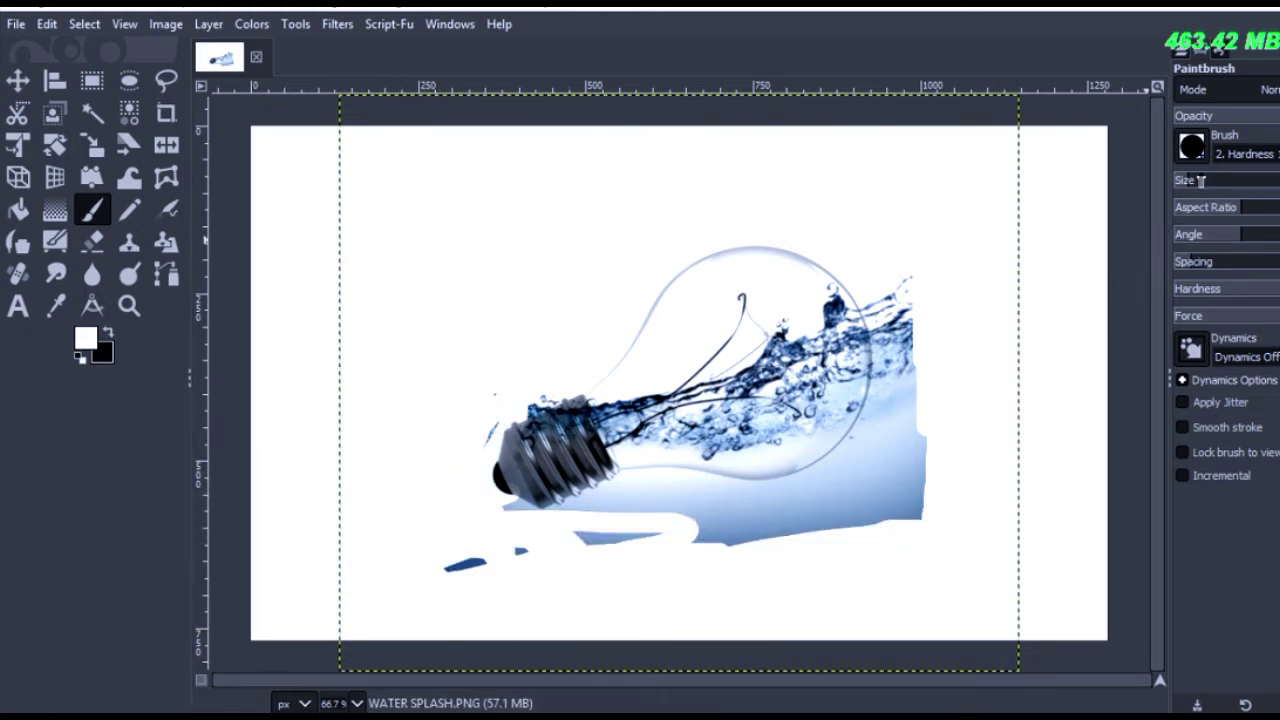
mouse_move(473, 585)
left_mouse_down()
mouse_move(646, 563)
mouse_move(507, 413)
left_mouse_up()
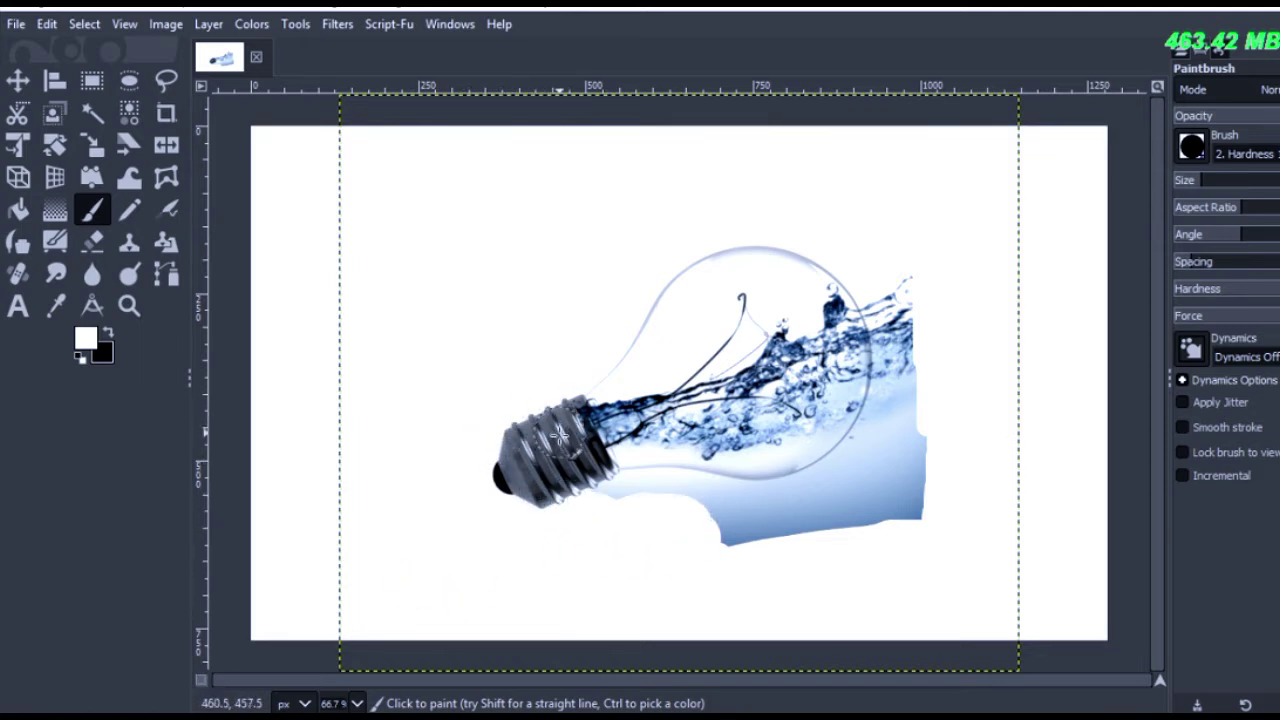
mouse_move(674, 516)
left_mouse_down()
mouse_move(777, 530)
mouse_move(908, 490)
mouse_move(924, 473)
mouse_move(894, 426)
mouse_move(902, 286)
left_mouse_up()
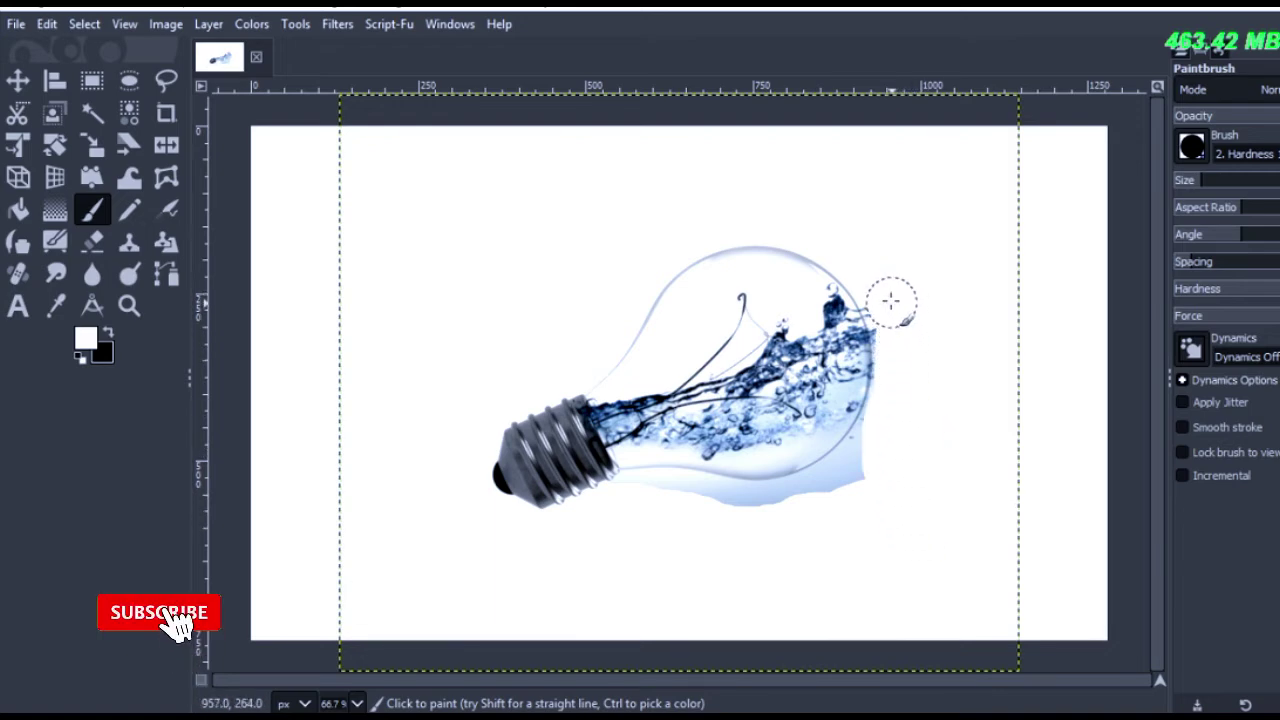
Zoom in and whiten the remaining water along the bulb's lower and right edges.
scroll(838, 543, "up", 2, "ctrl")
mouse_move(780, 494)
left_mouse_down()
mouse_move(711, 454)
mouse_move(563, 460)
mouse_move(452, 431)
mouse_move(272, 427)
left_mouse_up()
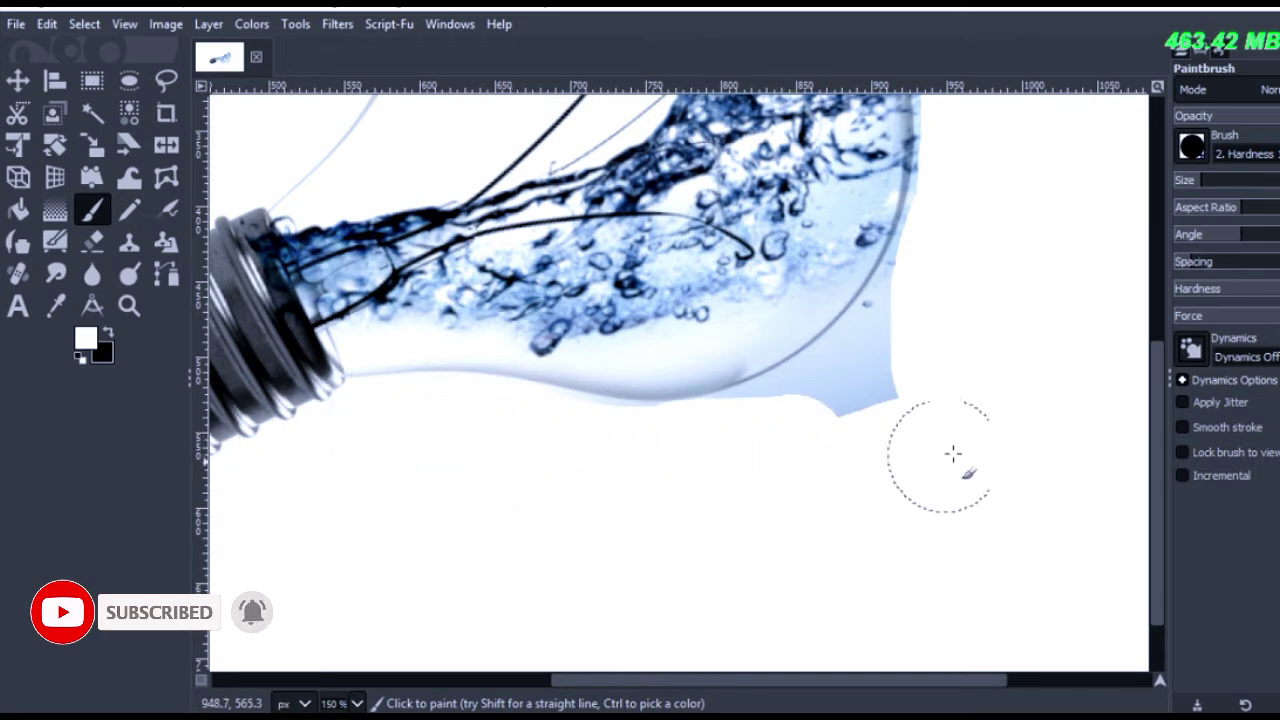
mouse_move(986, 309)
left_mouse_down()
mouse_move(874, 406)
mouse_move(698, 454)
left_mouse_up()
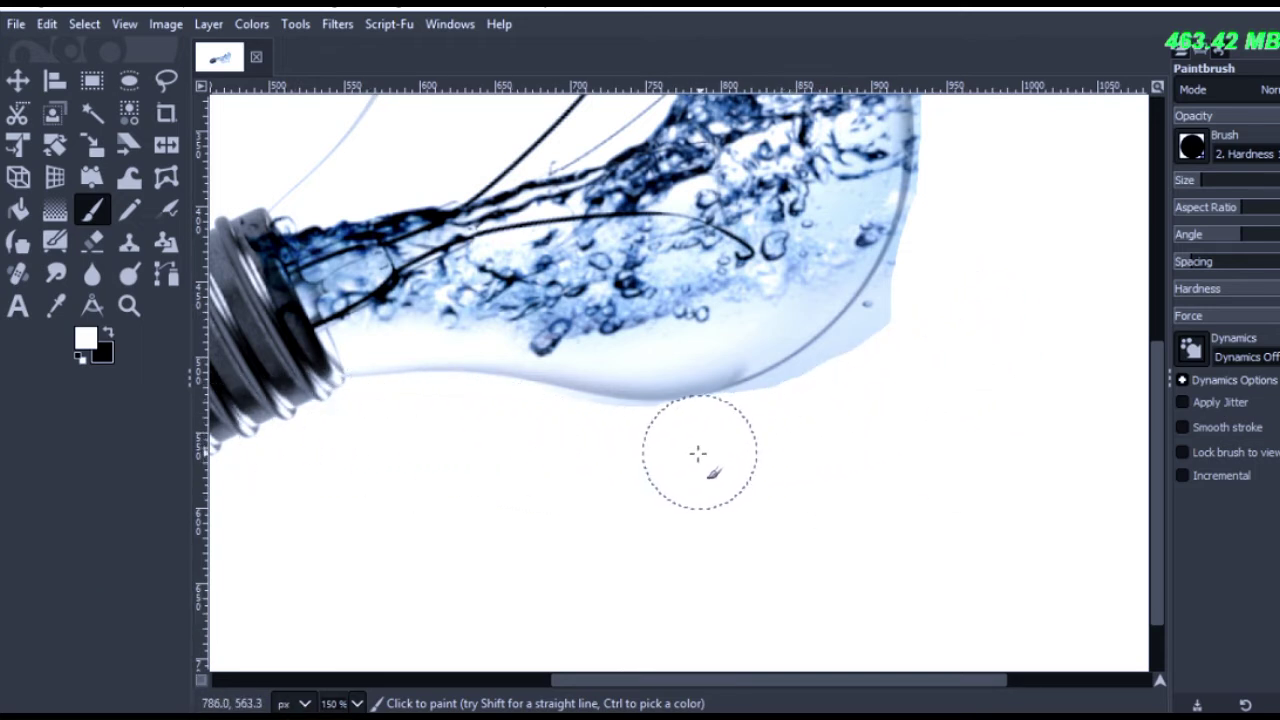
scroll(514, 440, "down", 2, "ctrl")
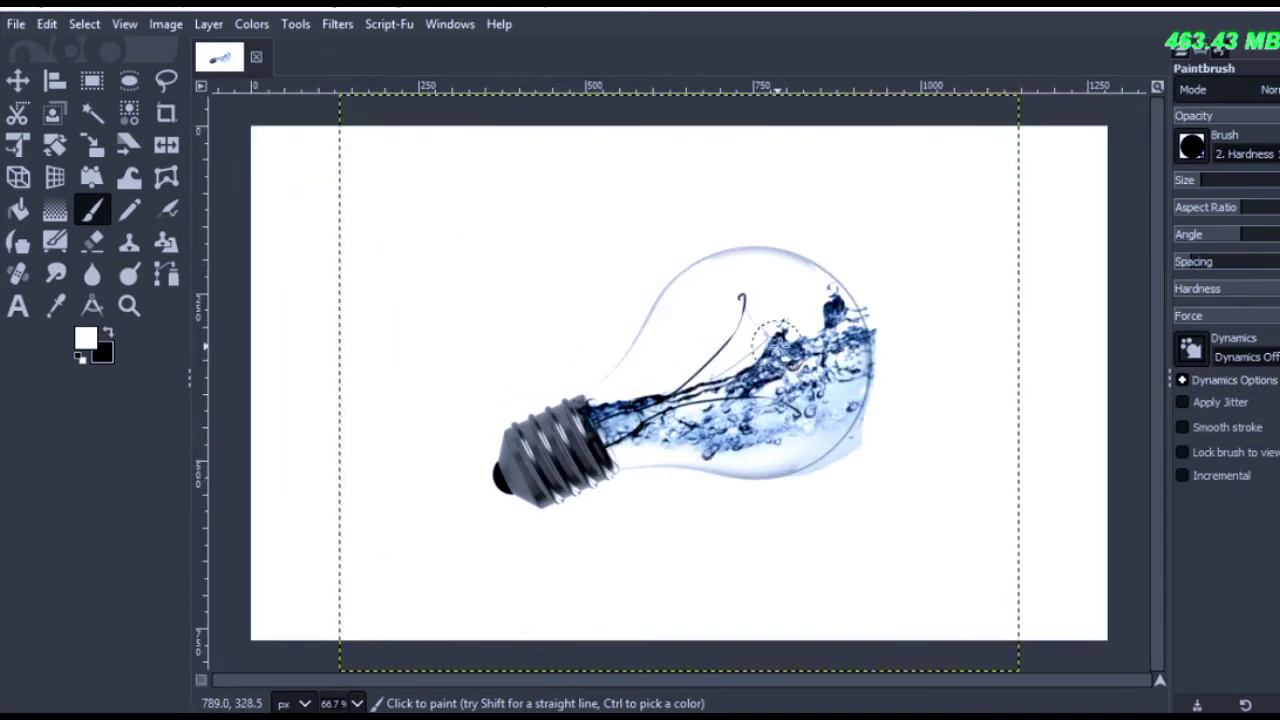
scroll(772, 340, "up", 2, "ctrl")
mouse_move(1019, 351)
left_mouse_down()
mouse_move(1006, 423)
mouse_move(929, 609)
mouse_move(863, 657)
mouse_move(943, 555)
left_mouse_up()
scroll(1020, 391, "up", 2)
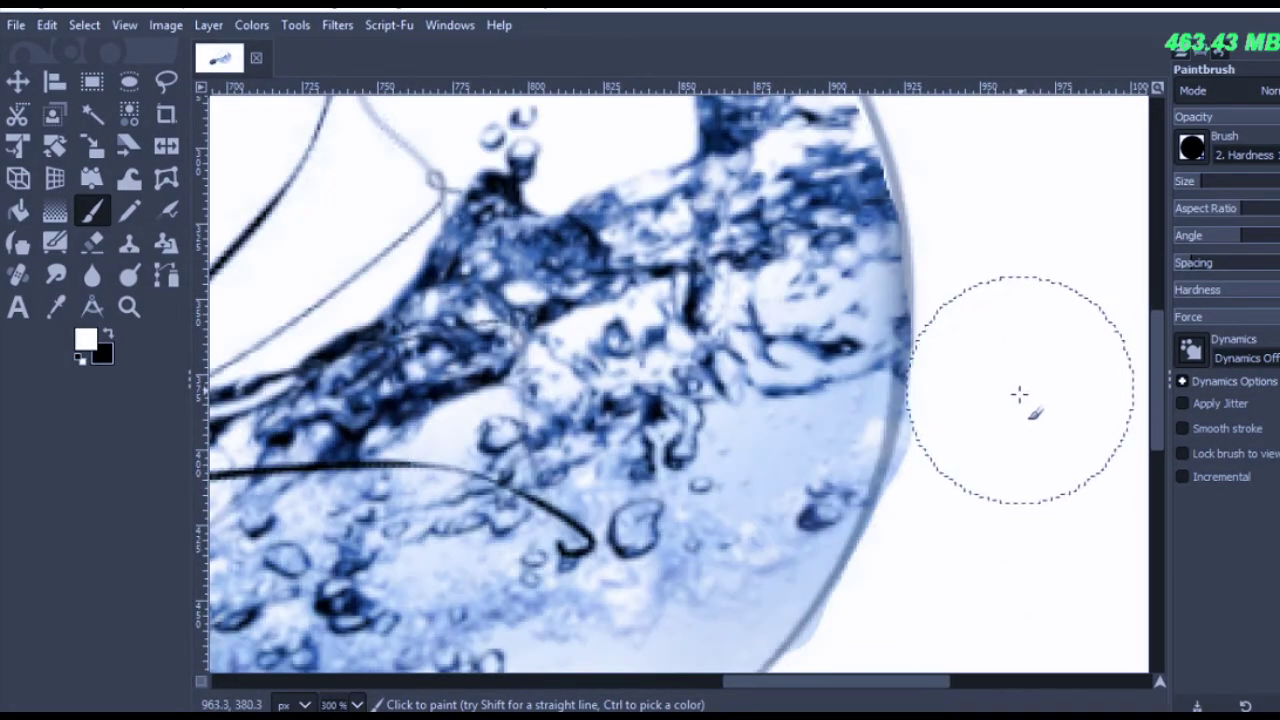
scroll(890, 350, "down", 4)
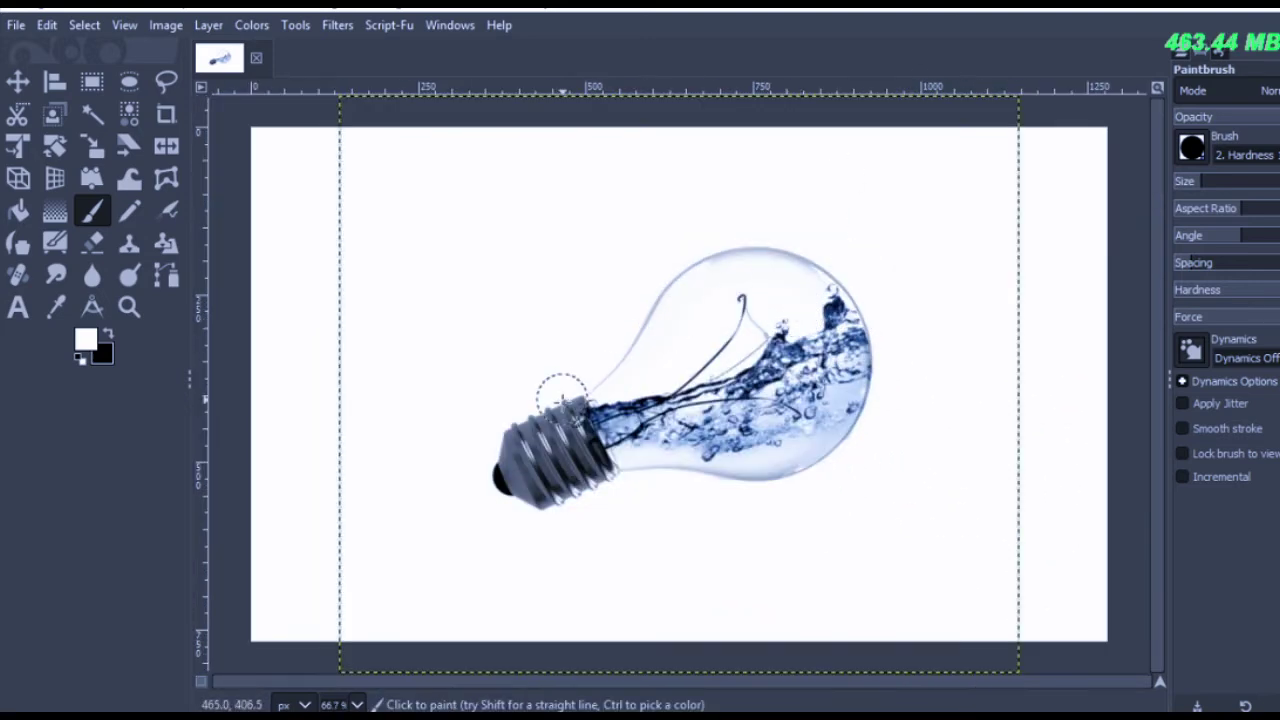
scroll(826, 367, "up", 1)
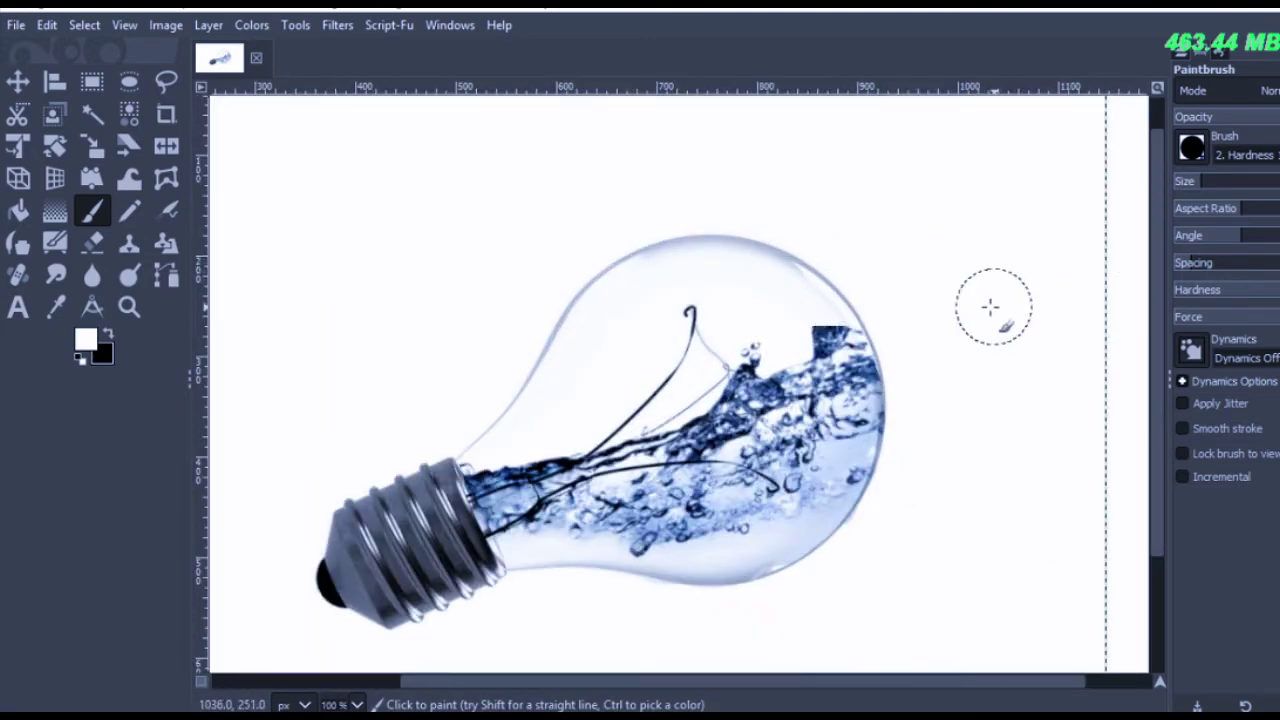
scroll(879, 368, "down", 1)
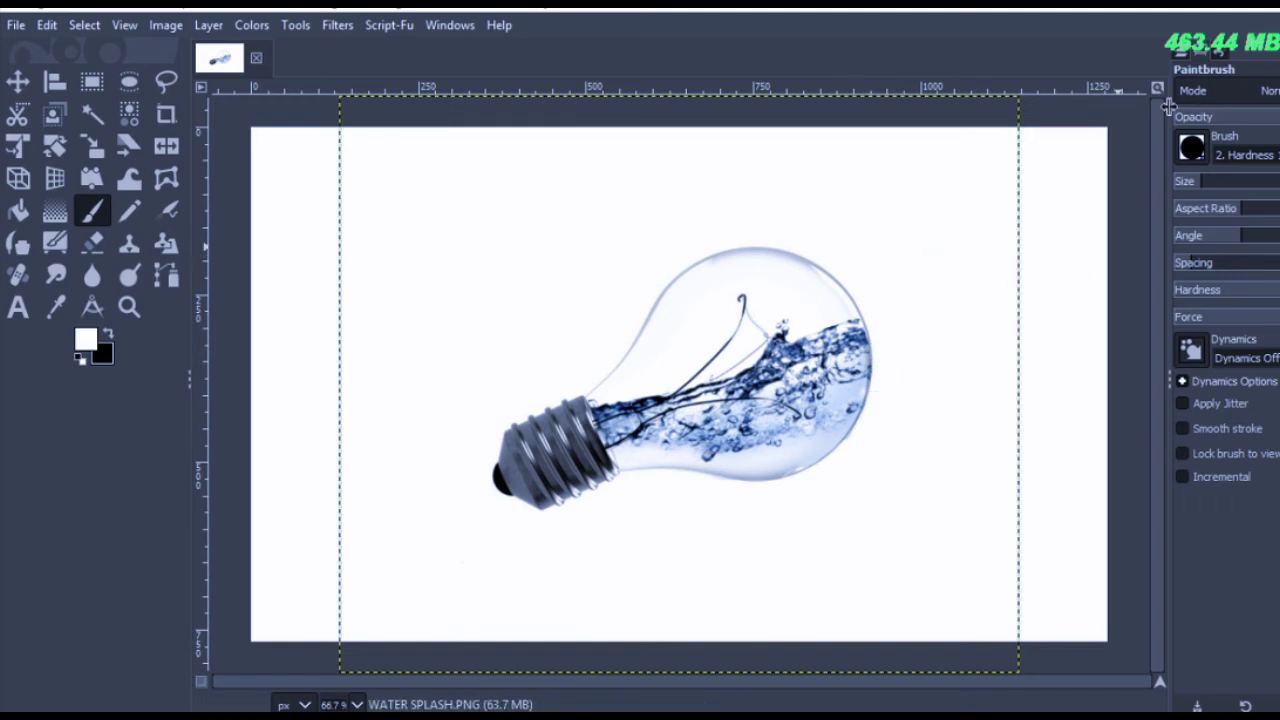
left_click(1181, 58)
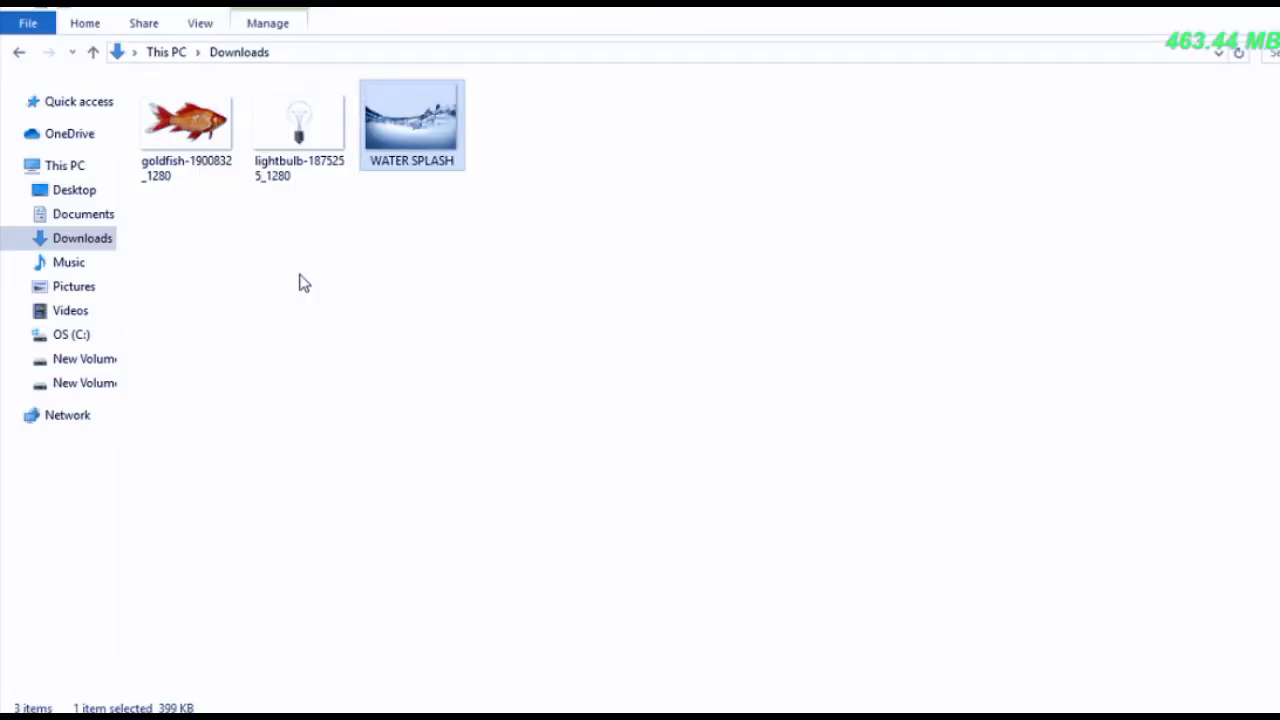
Add goldfish-1900832_1280.png, scale it to 110×65, and place it mid-bulb.
left_click_drag(187, 125, 1006, 644)
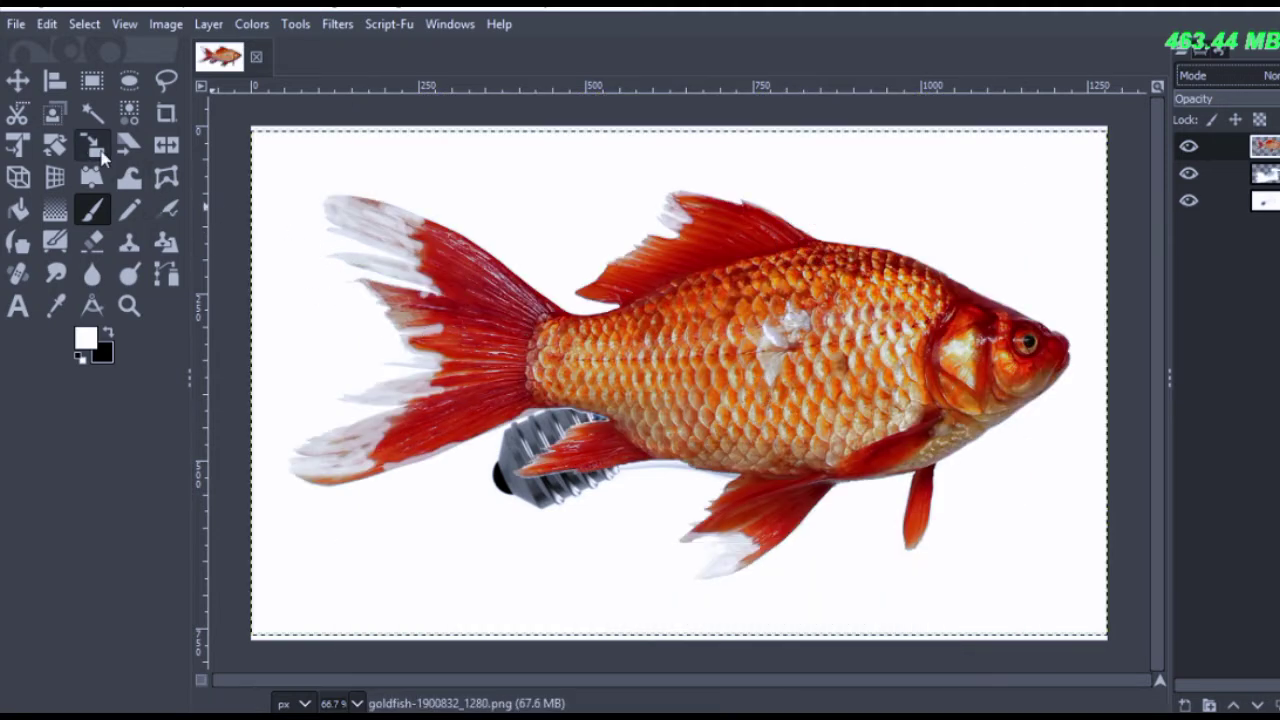
left_click(98, 157)
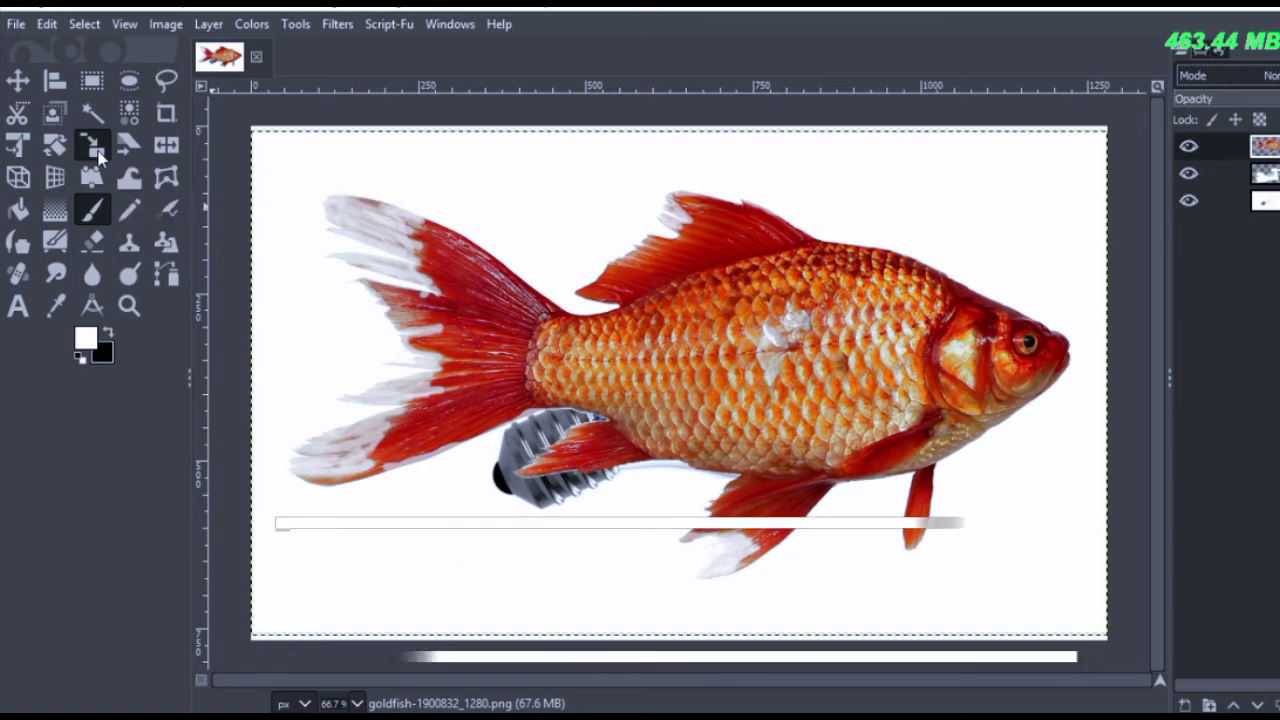
left_click(820, 480)
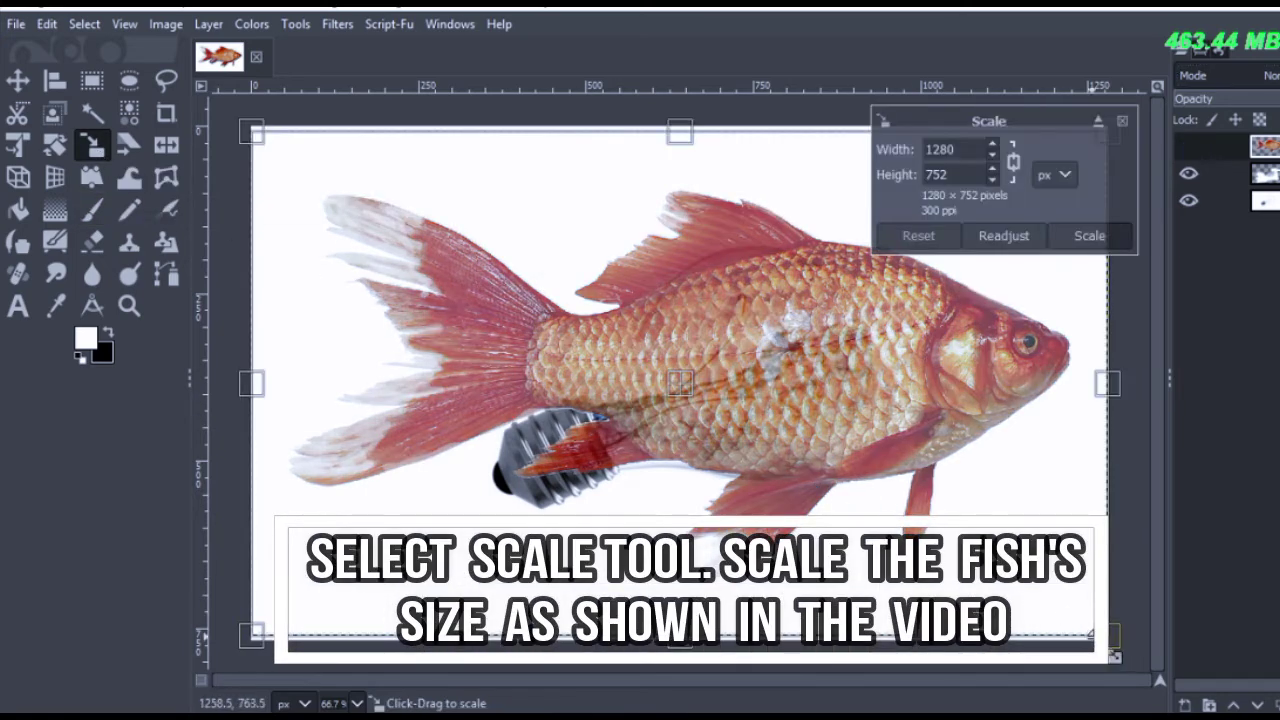
mouse_move(1105, 634)
left_mouse_down()
mouse_move(365, 194)
mouse_move(340, 196)
left_mouse_up()
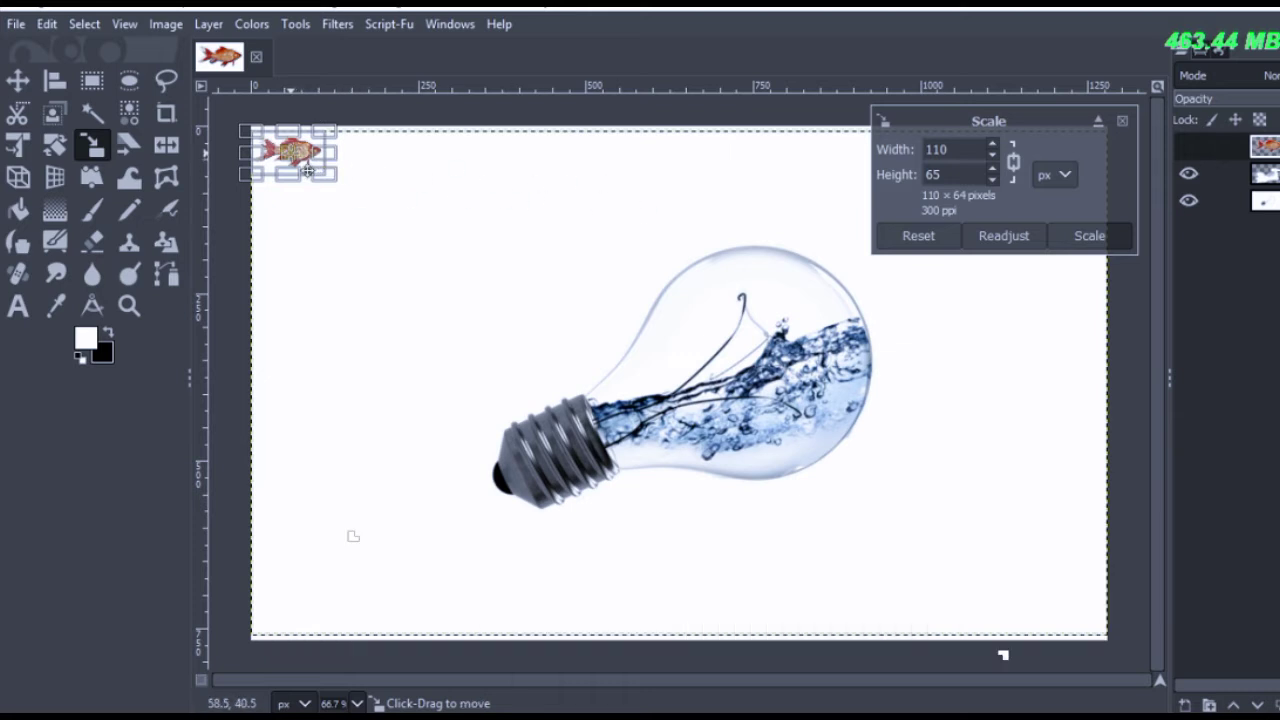
mouse_move(310, 168)
left_mouse_down()
mouse_move(645, 361)
mouse_move(735, 459)
left_mouse_up()
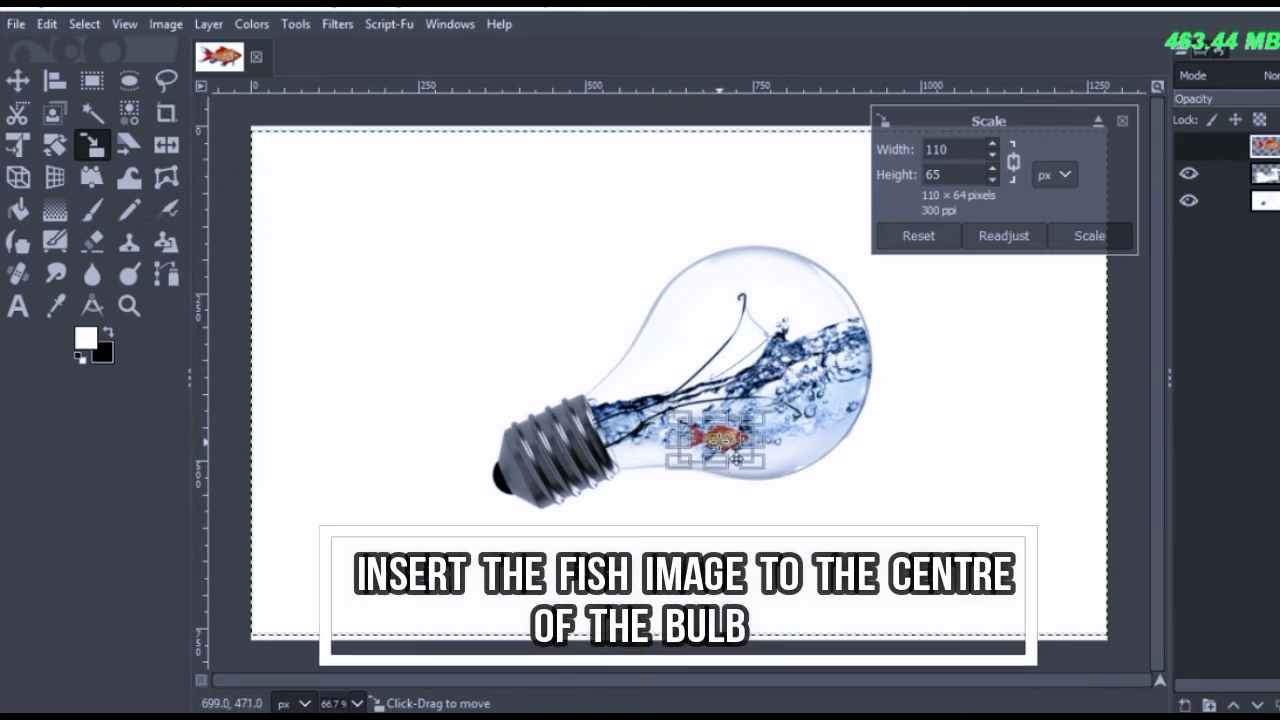
left_click(1082, 237)
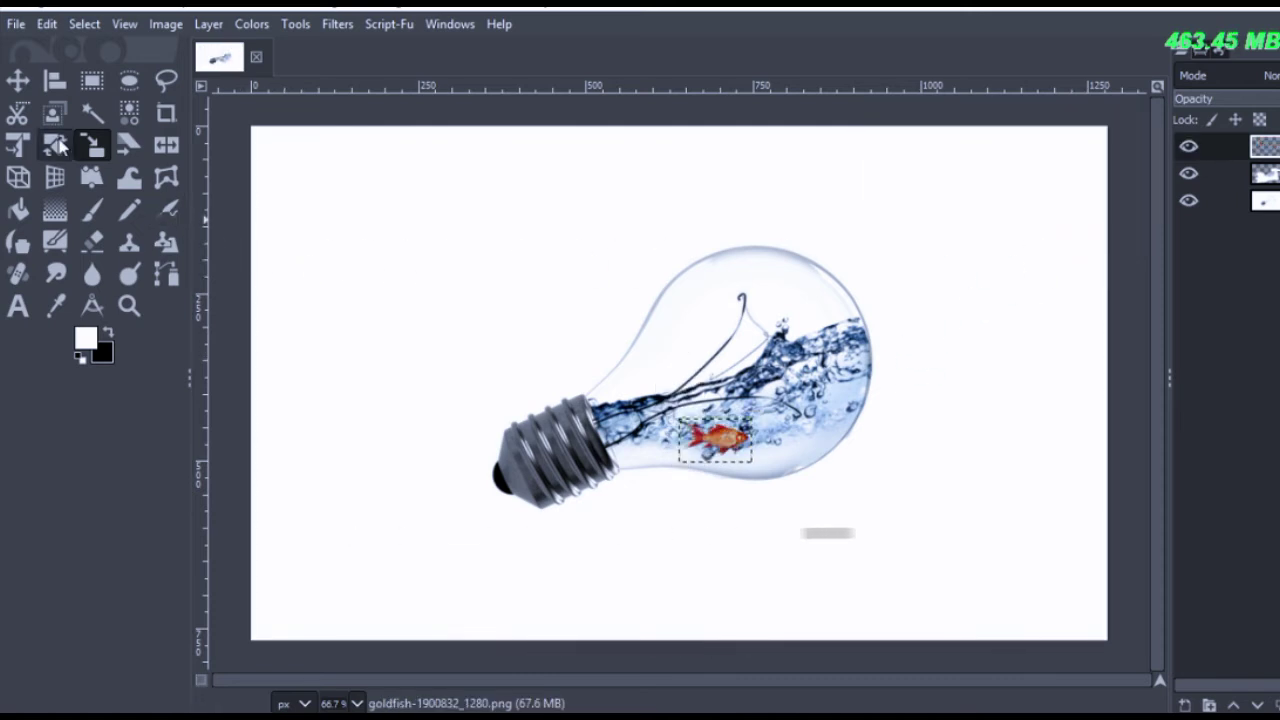
Rotate the goldfish layer by -4.24 degrees.
left_click(56, 145)
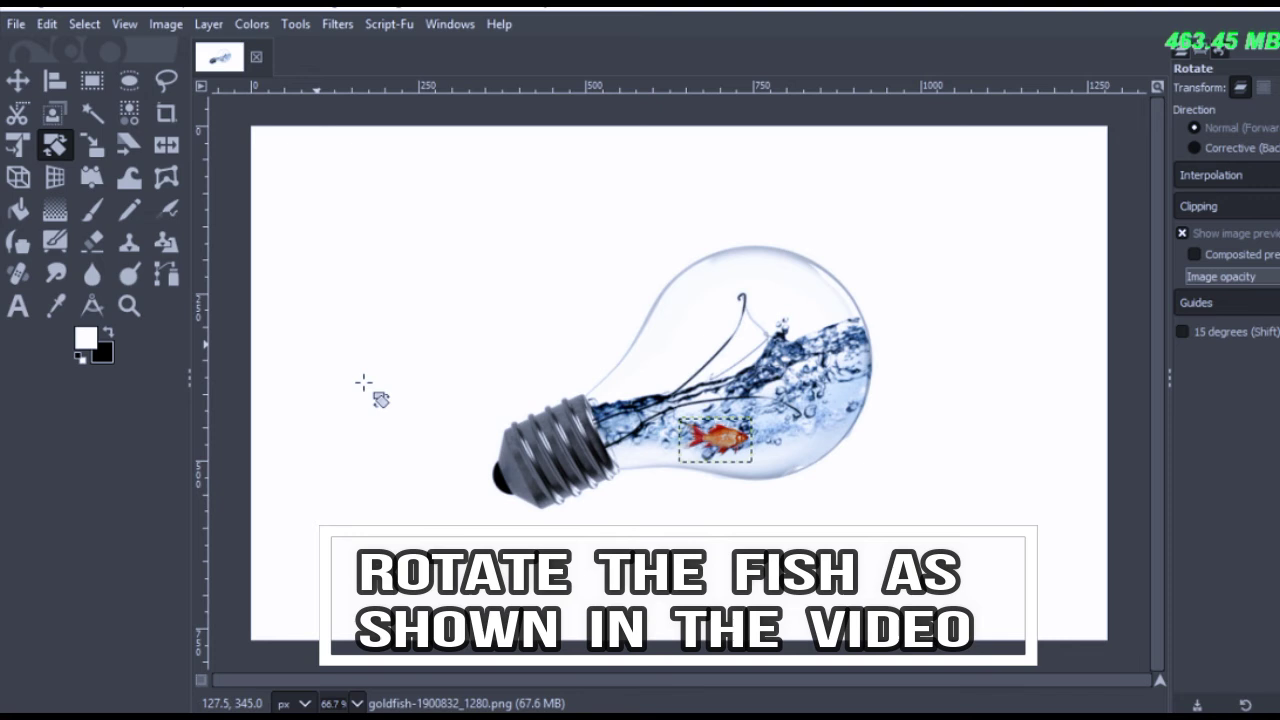
left_click(693, 464)
left_click_drag(693, 464, 694, 468)
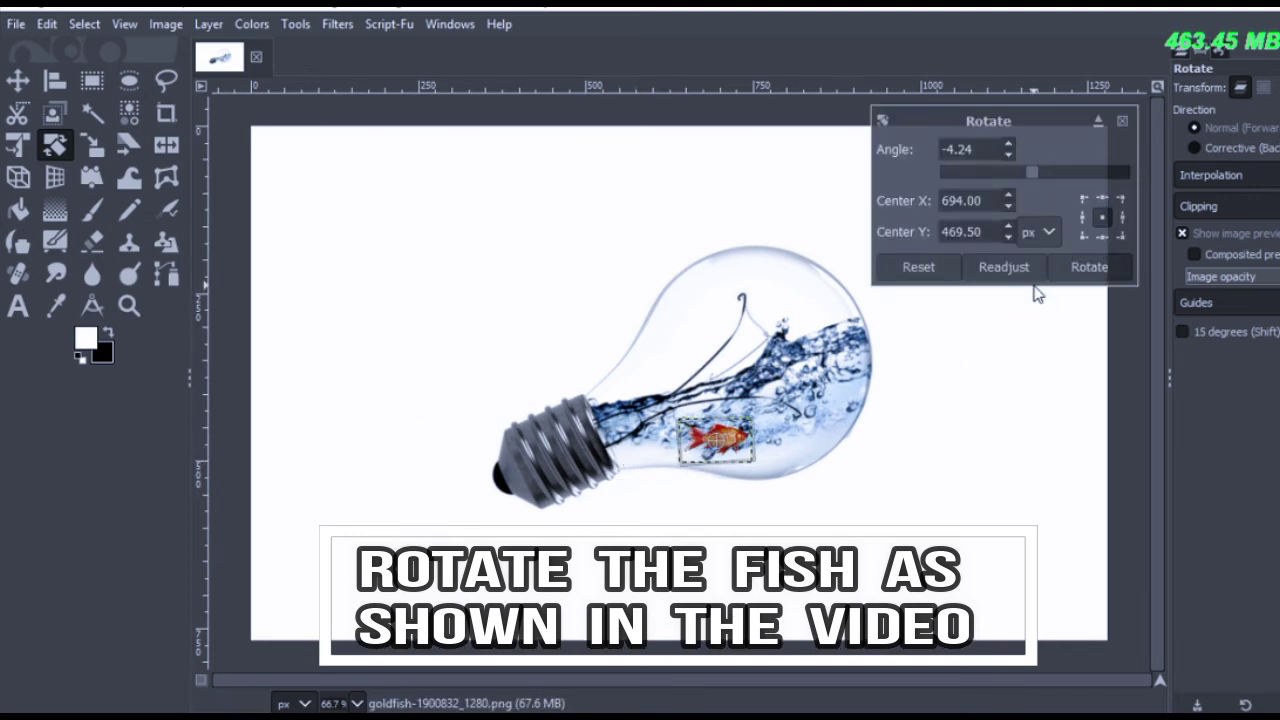
left_click(1068, 268)
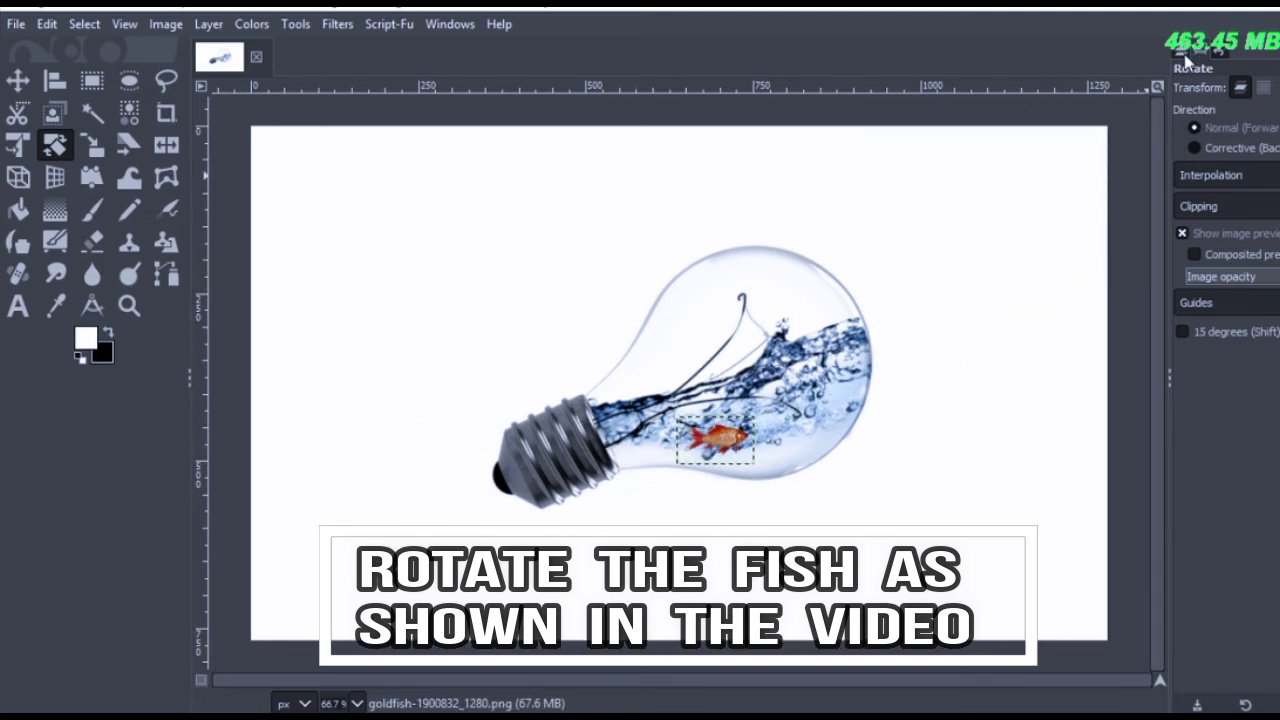
left_click(1187, 60)
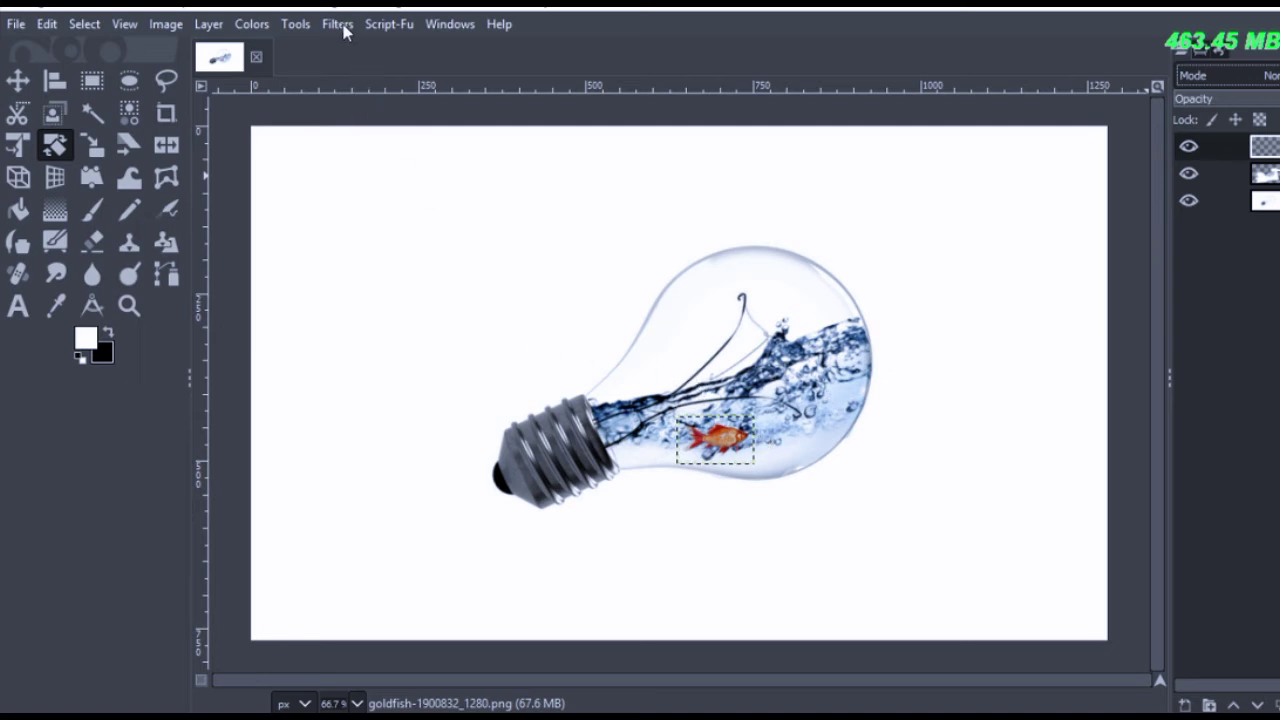
Apply Hue-Saturation to the water splash layer with lightness 3.0 and saturation 10.4.
left_click(252, 24)
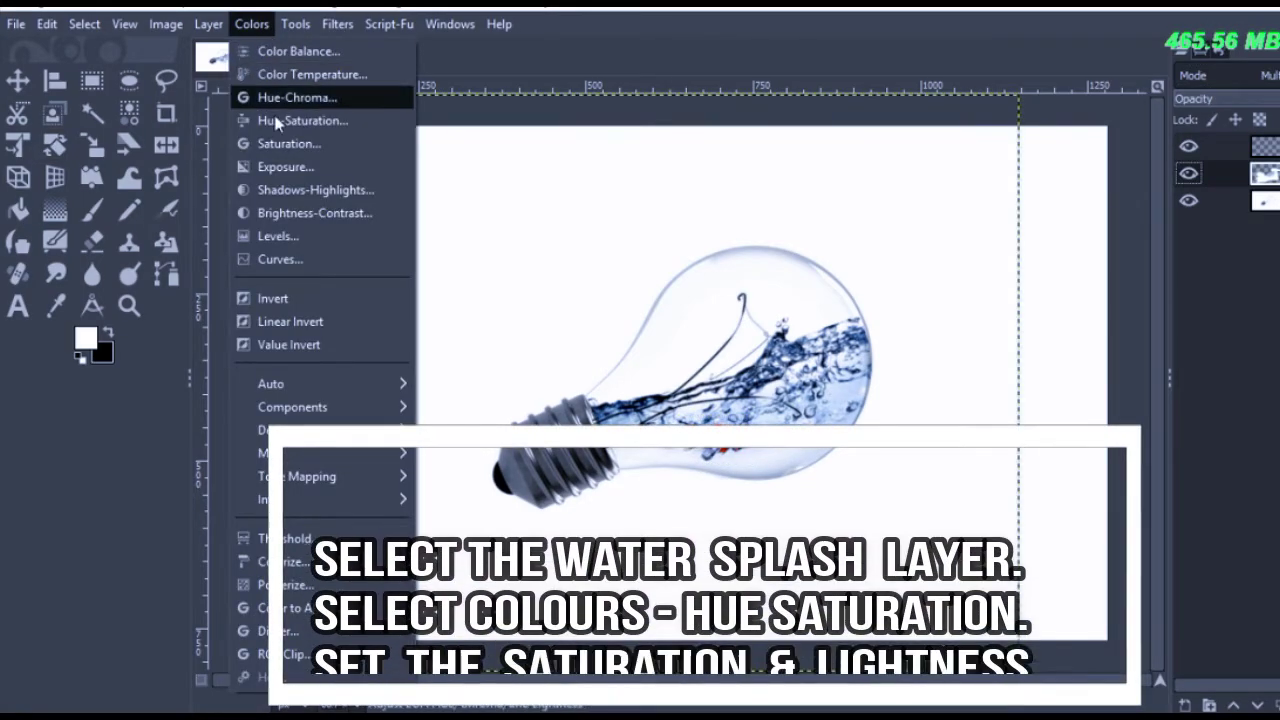
left_click(312, 128)
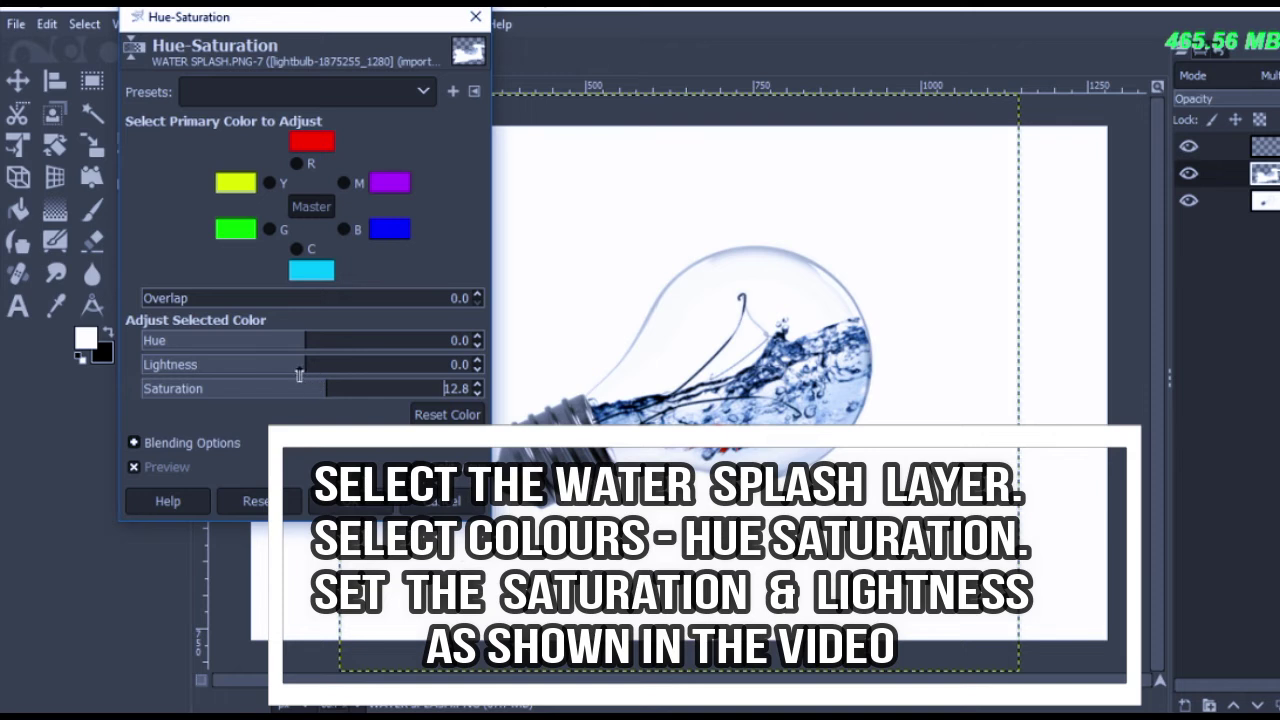
left_click_drag(345, 378, 296, 380)
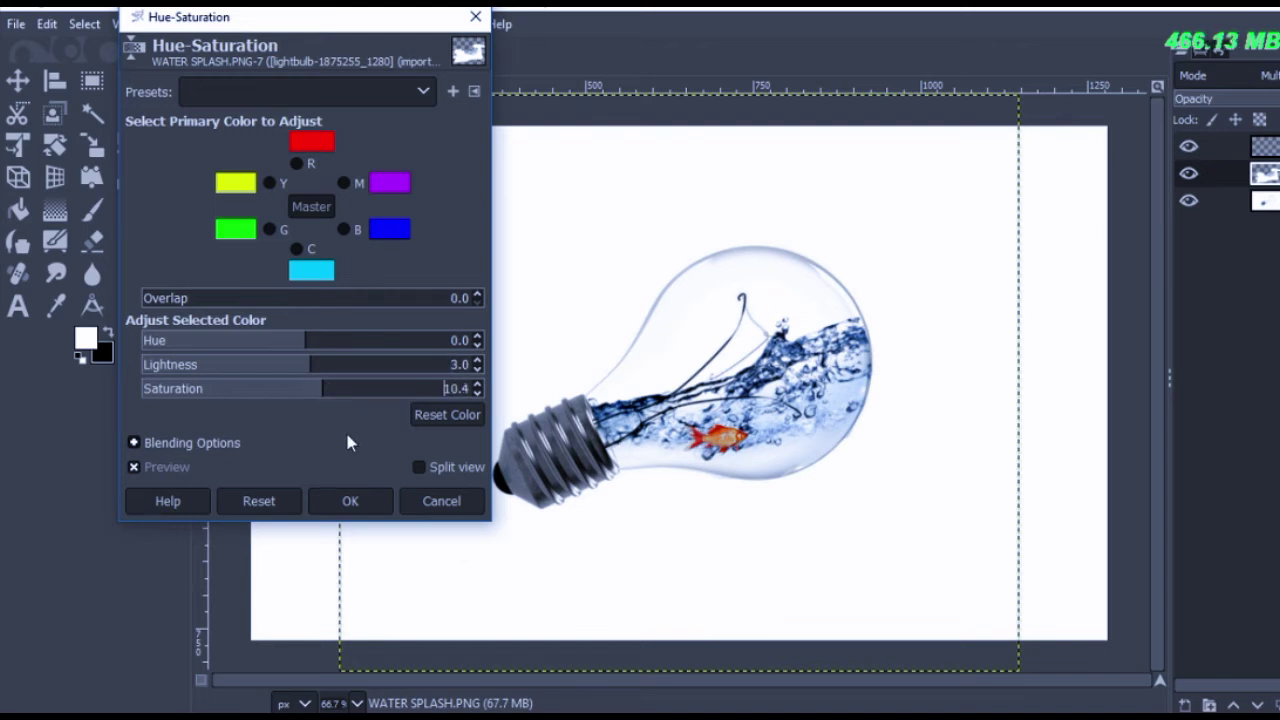
left_click(362, 503)
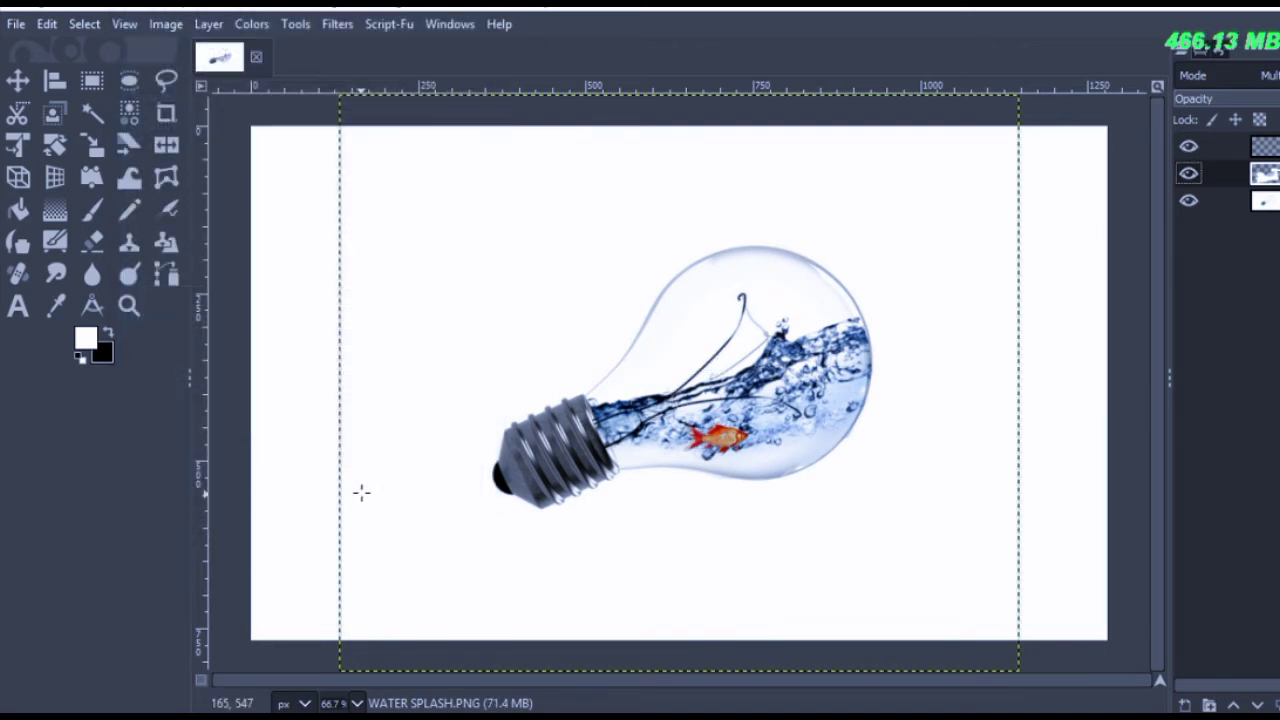
Add WATER SPLASH above the goldfish layer and scale it to about 1508×1076 to cover the canvas.
left_click(1264, 146)
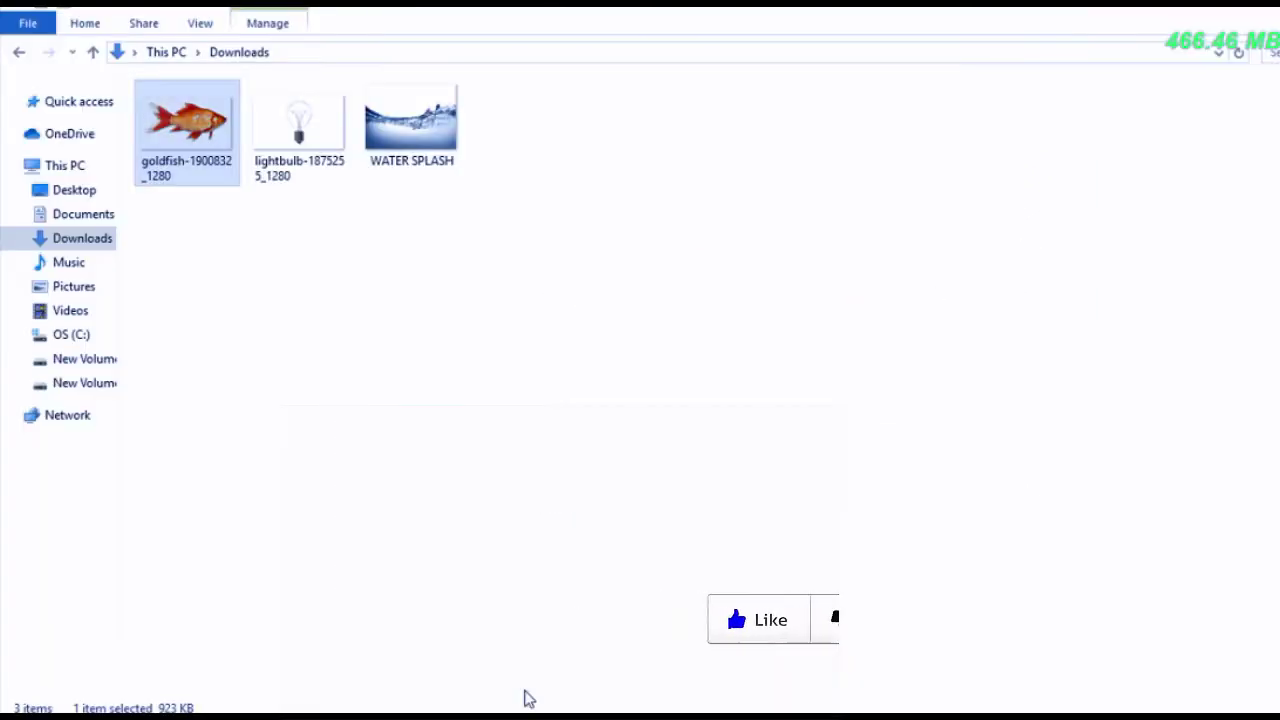
mouse_move(410, 150)
left_mouse_down()
mouse_move(783, 690)
mouse_move(761, 487)
left_mouse_up()
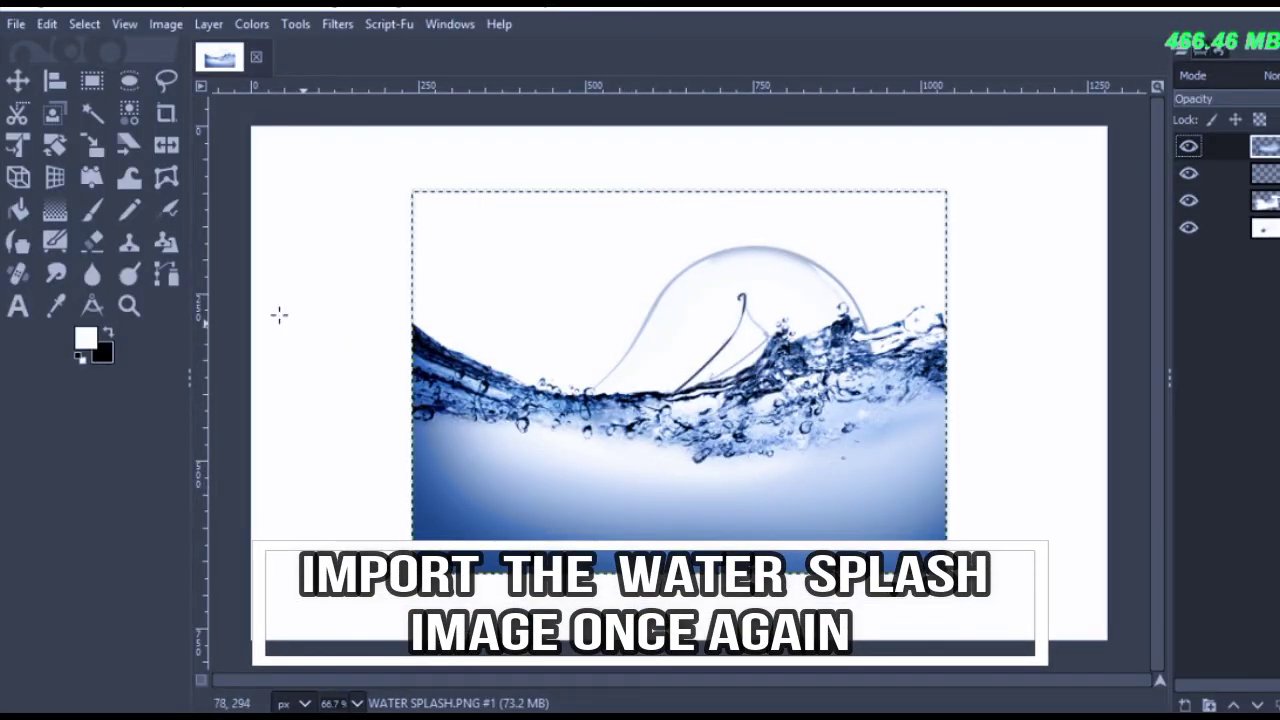
left_click(92, 146)
left_click(674, 460)
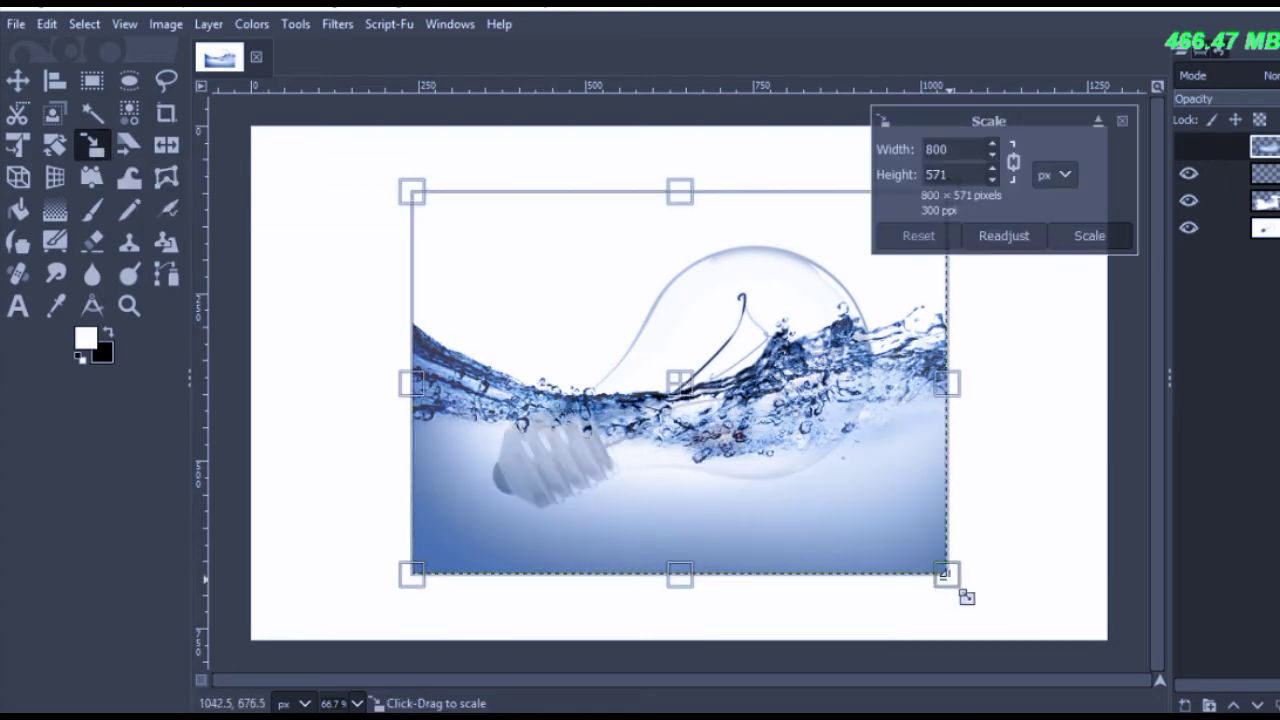
mouse_move(966, 597)
left_mouse_down()
mouse_move(899, 581)
mouse_move(732, 442)
mouse_move(651, 294)
mouse_move(634, 177)
mouse_move(694, 258)
left_mouse_up()
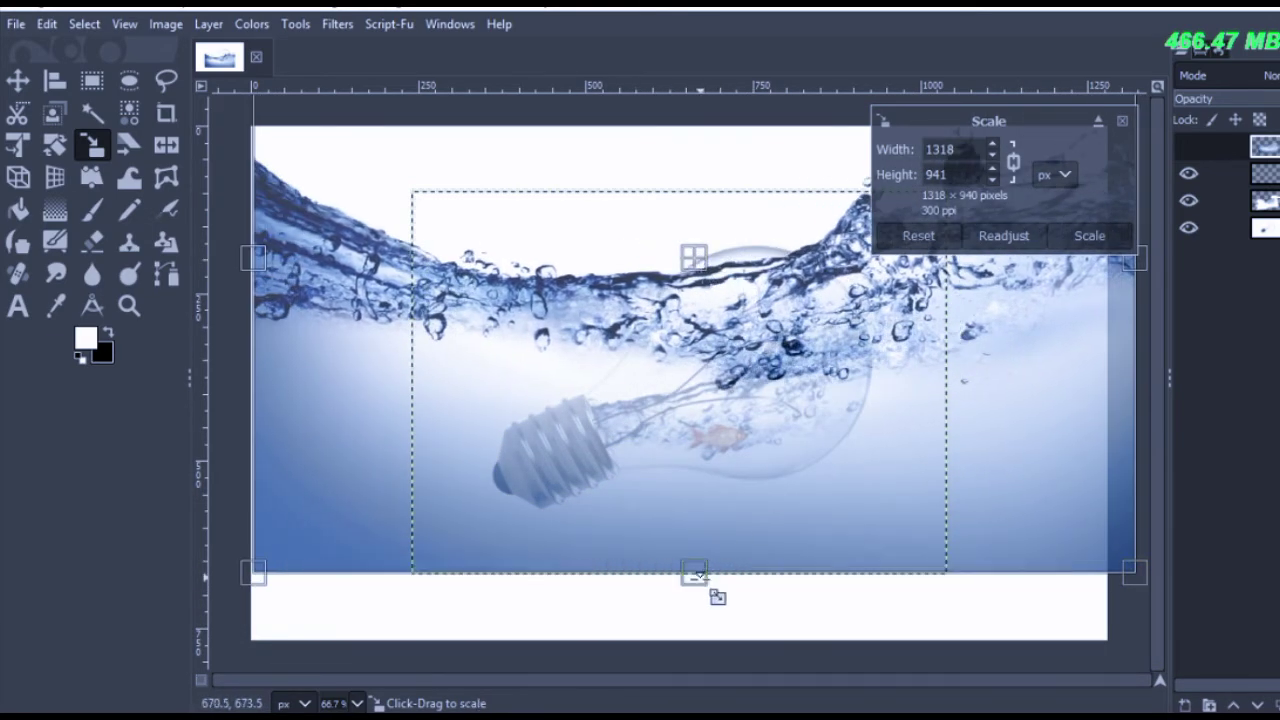
mouse_move(717, 597)
left_mouse_down()
mouse_move(714, 674)
mouse_move(752, 578)
left_mouse_up()
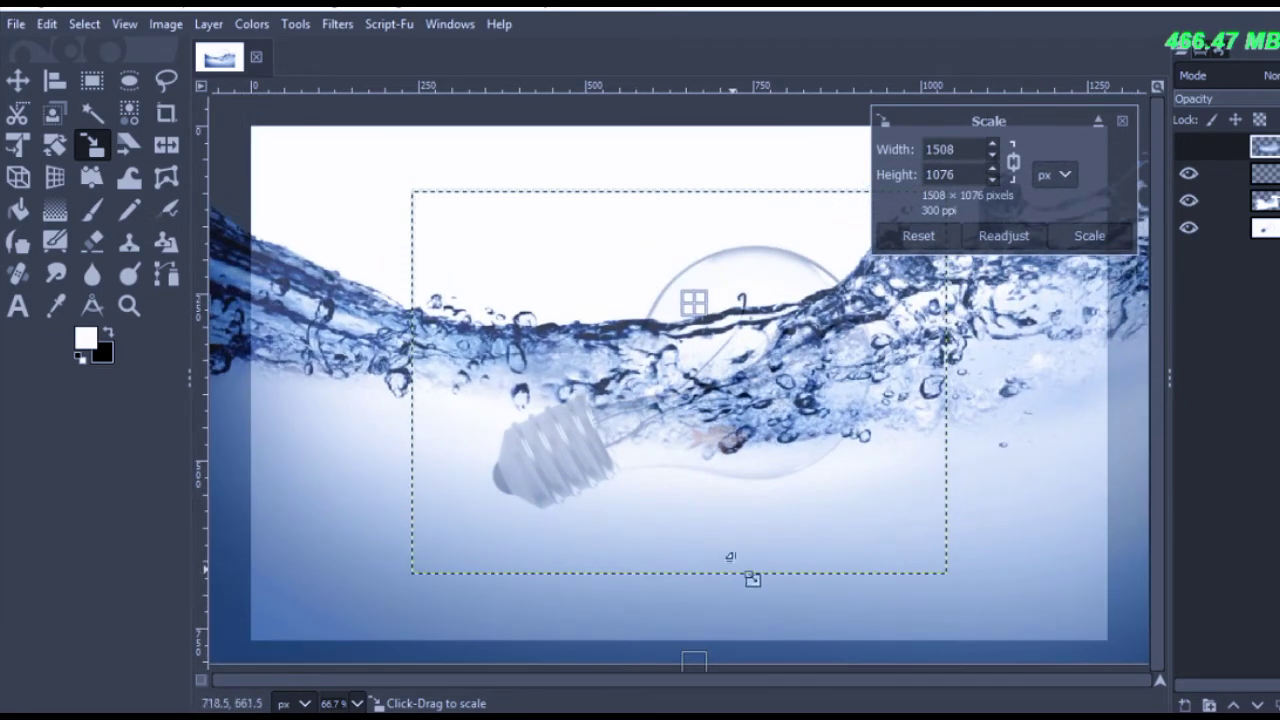
left_click(1080, 249)
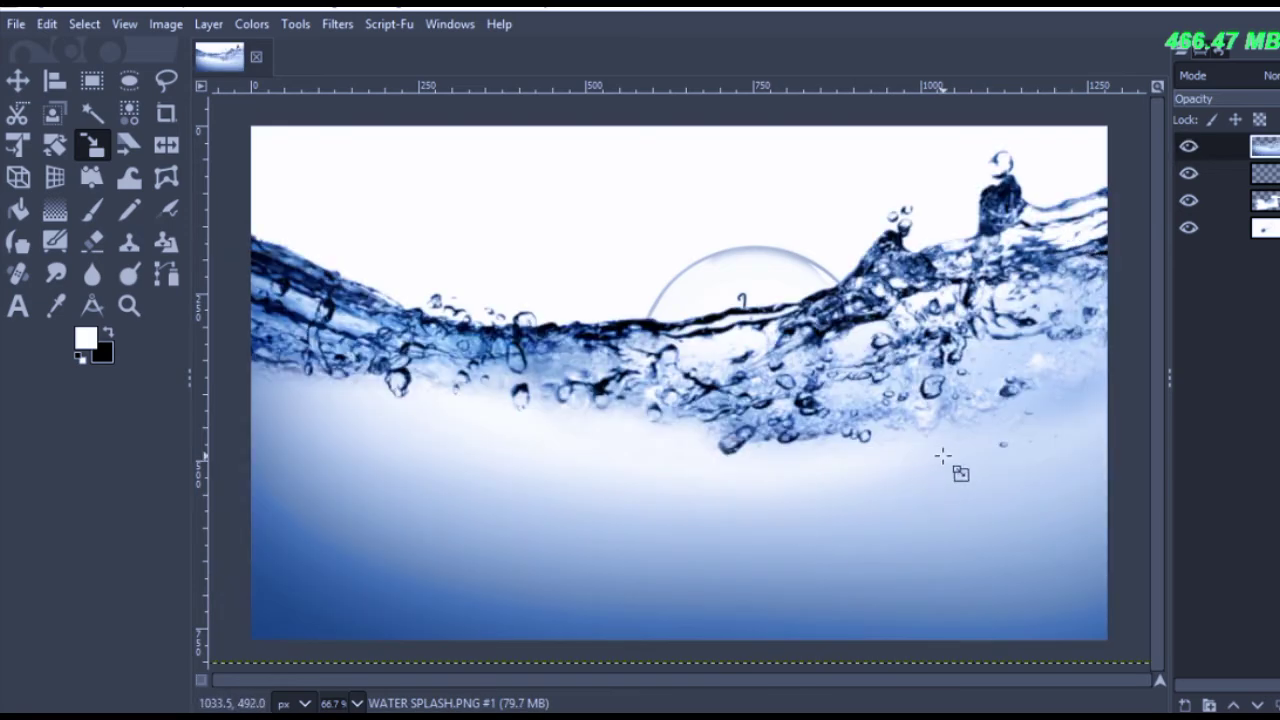
Set the new water splash layer to Multiply mode and zoom out to view the whole image.
left_click(1270, 79)
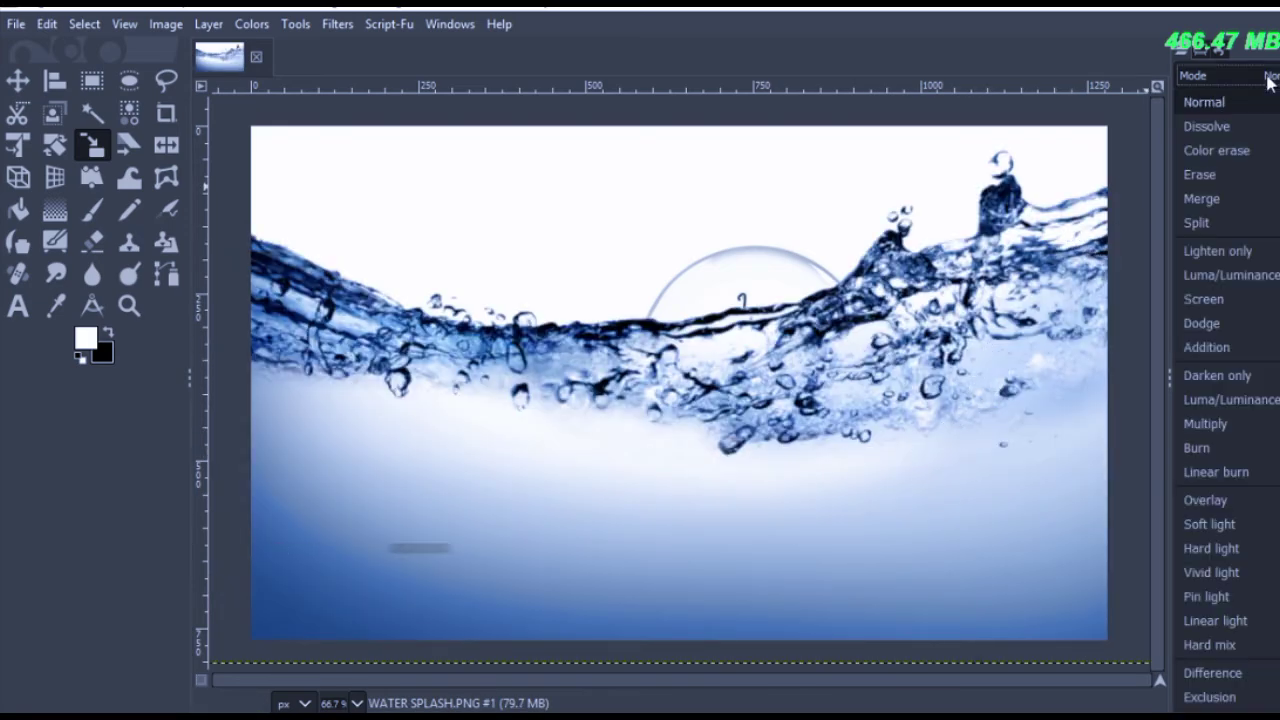
left_click(1224, 423)
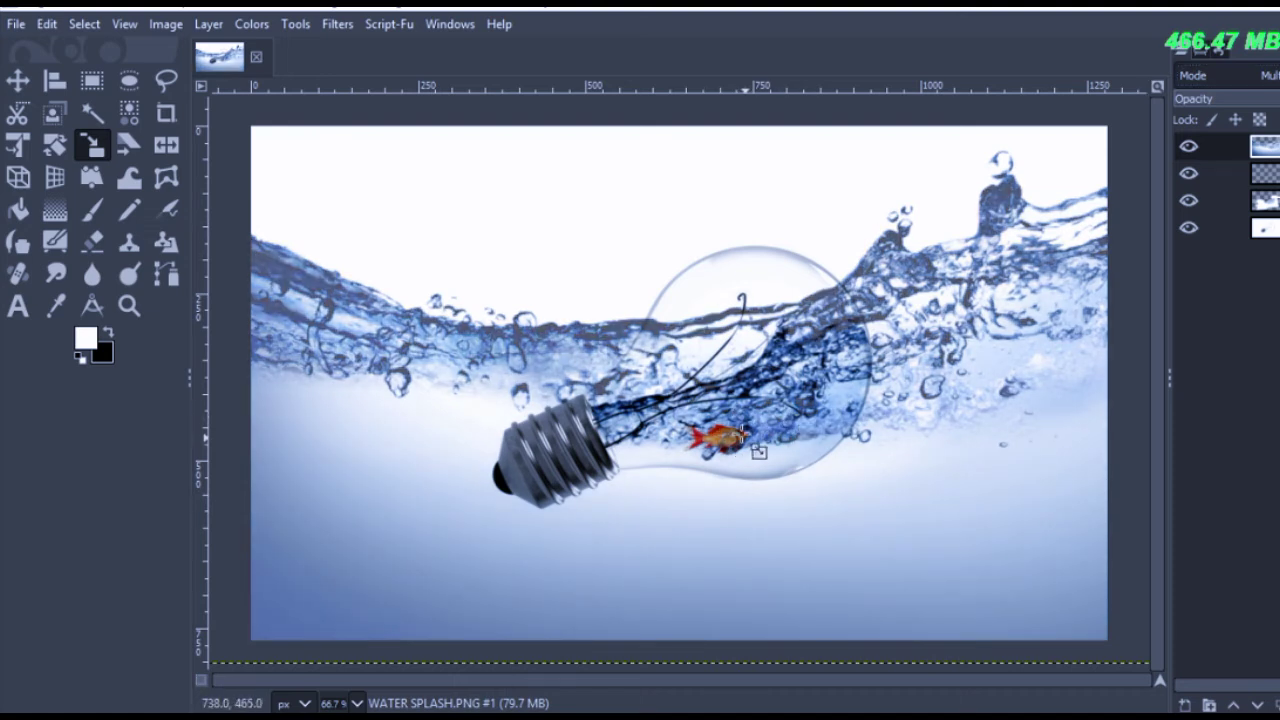
left_click(57, 150)
key("minus")
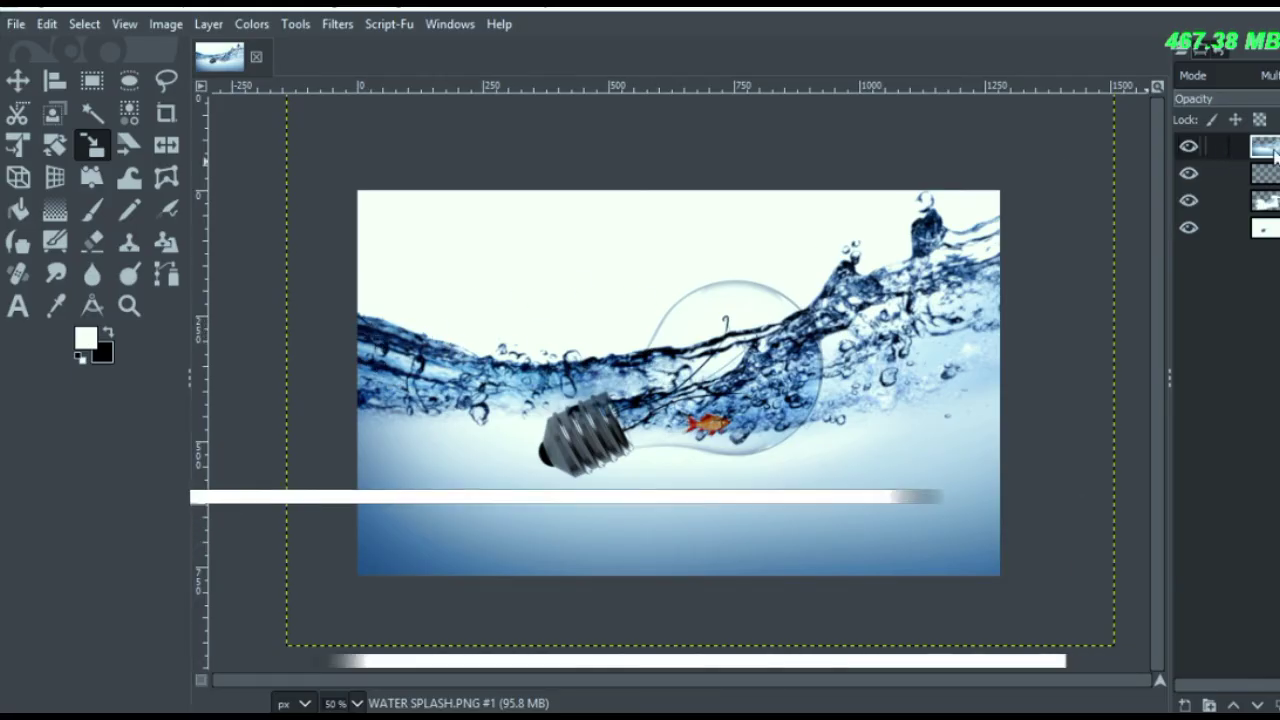
Add a white full-opacity layer mask to the top water splash layer.
right_click(1270, 148)
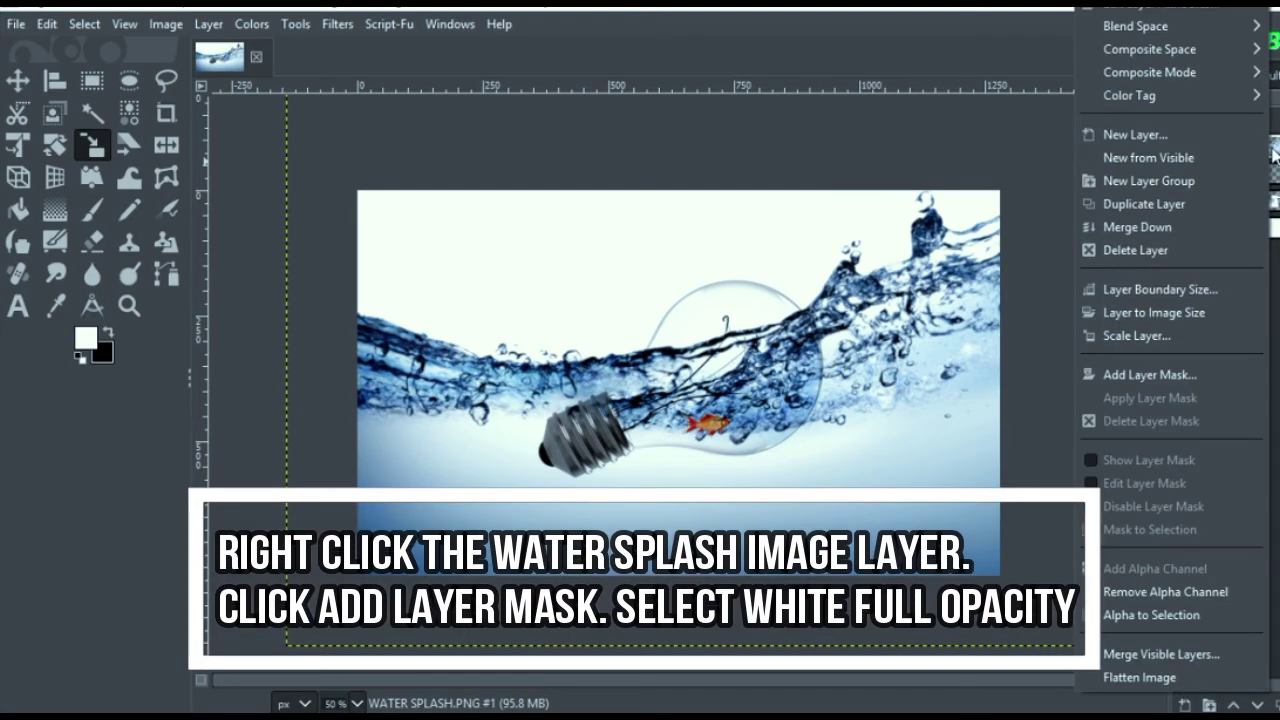
left_click(1150, 376)
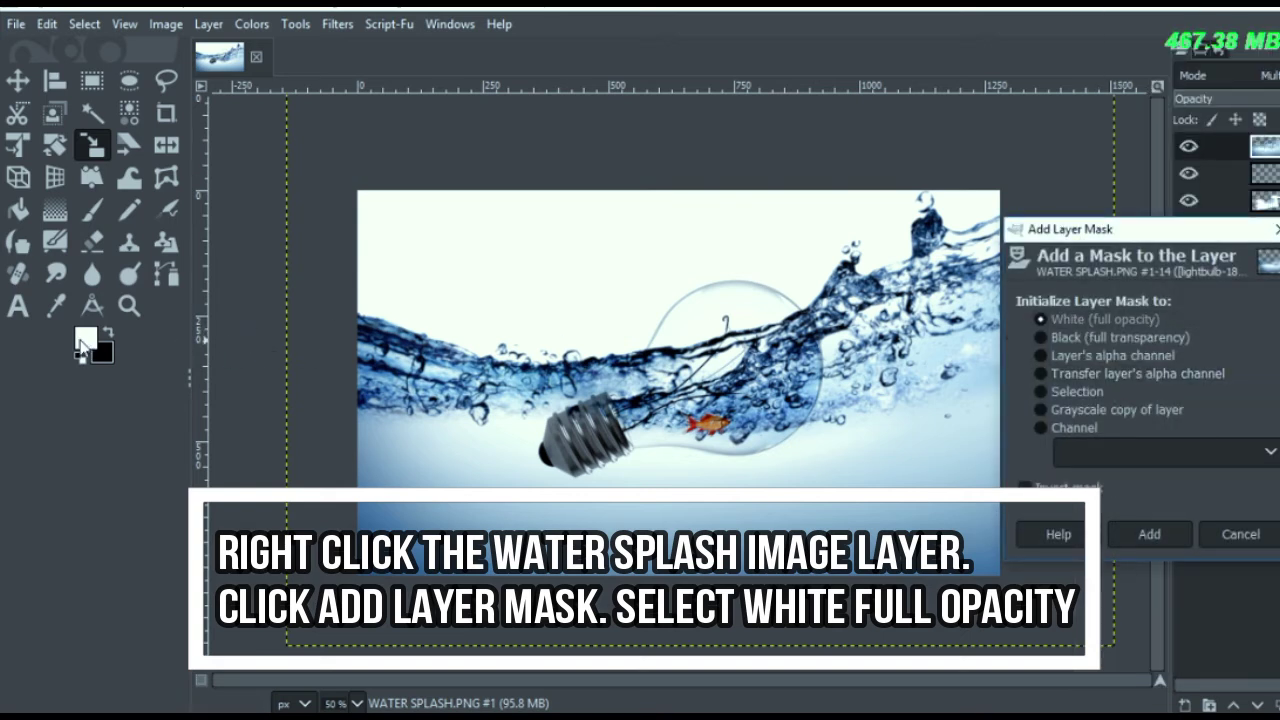
left_click(1140, 536)
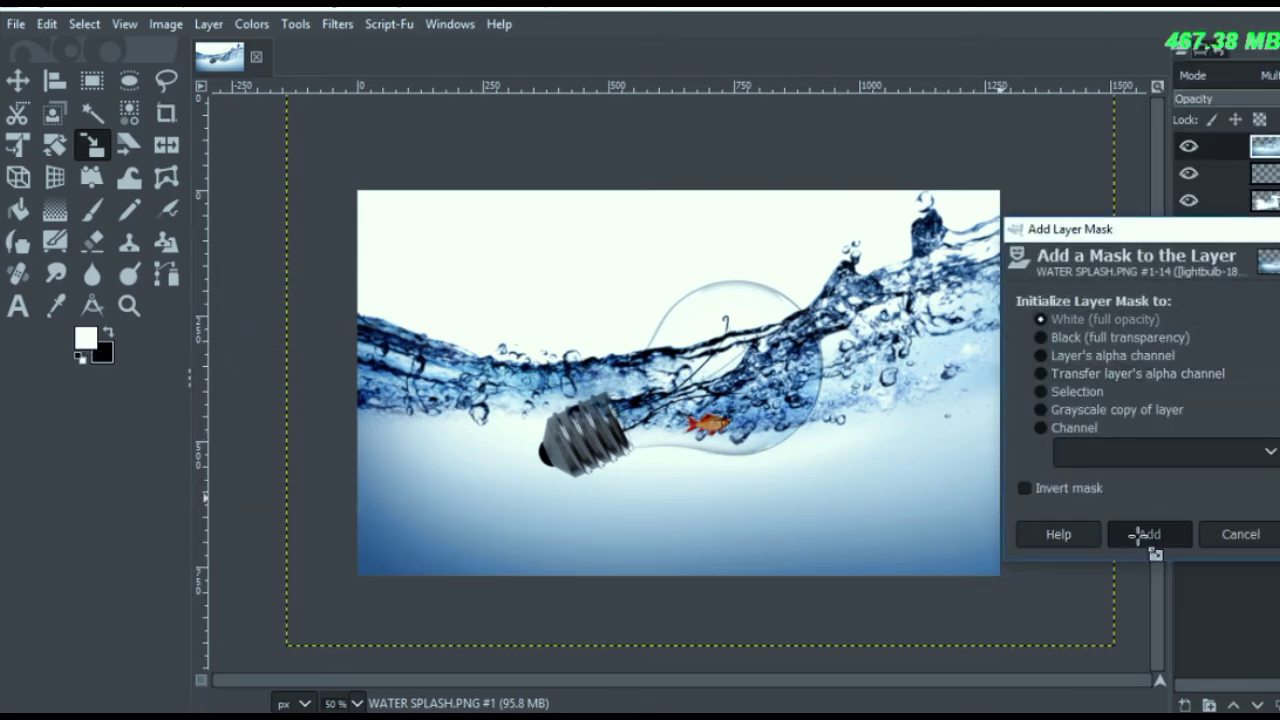
Paint on the mask along the water's top edge left of the bulb, undoing the last stroke.
key("p")
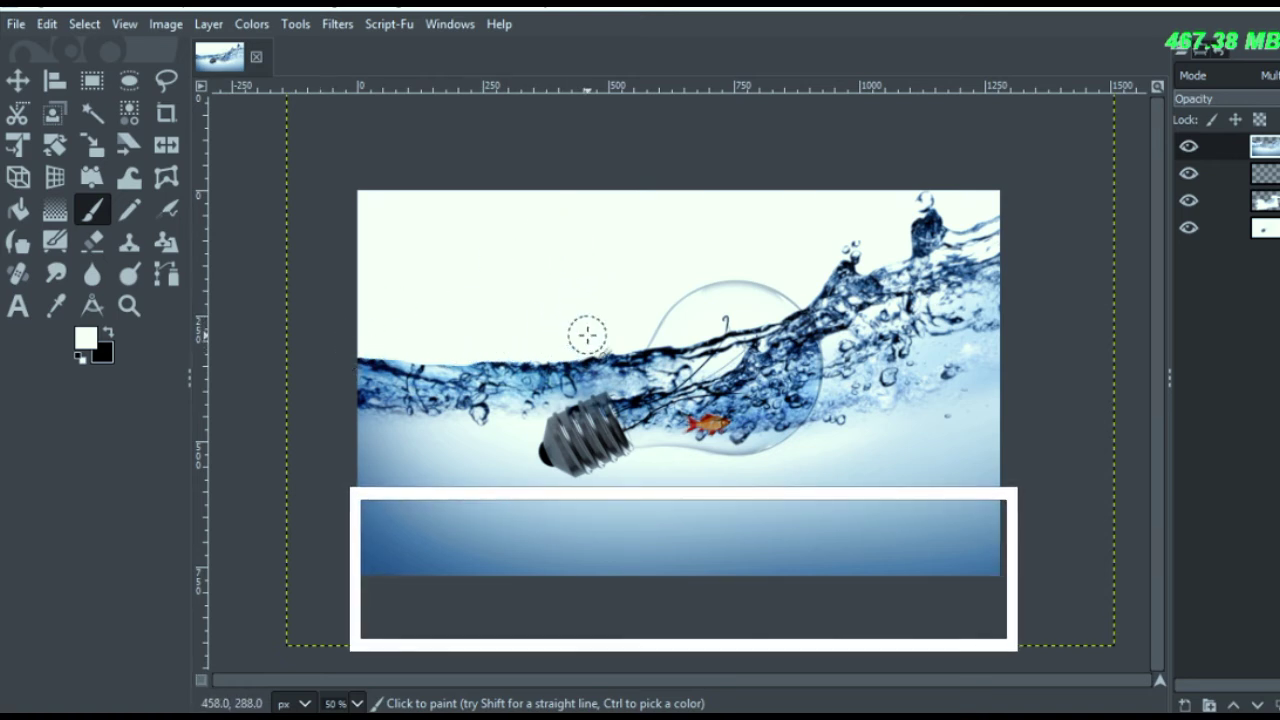
left_click_drag(491, 357, 572, 323)
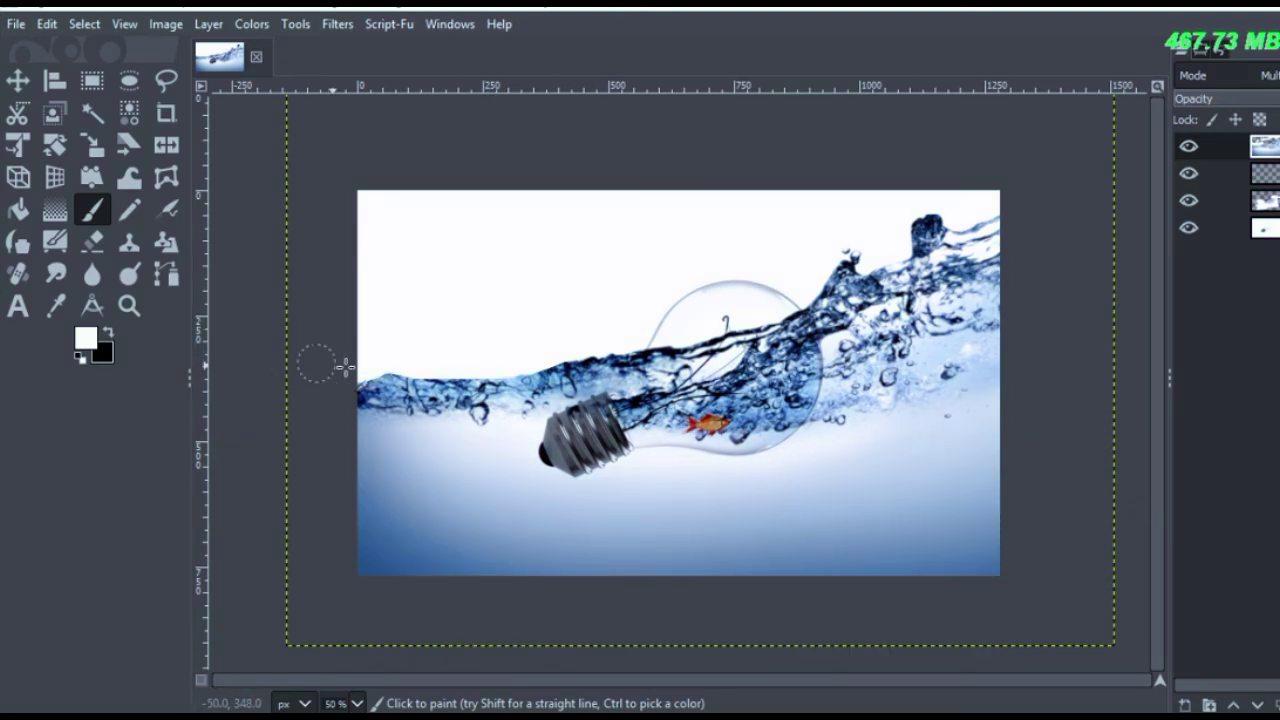
left_click_drag(343, 366, 483, 366)
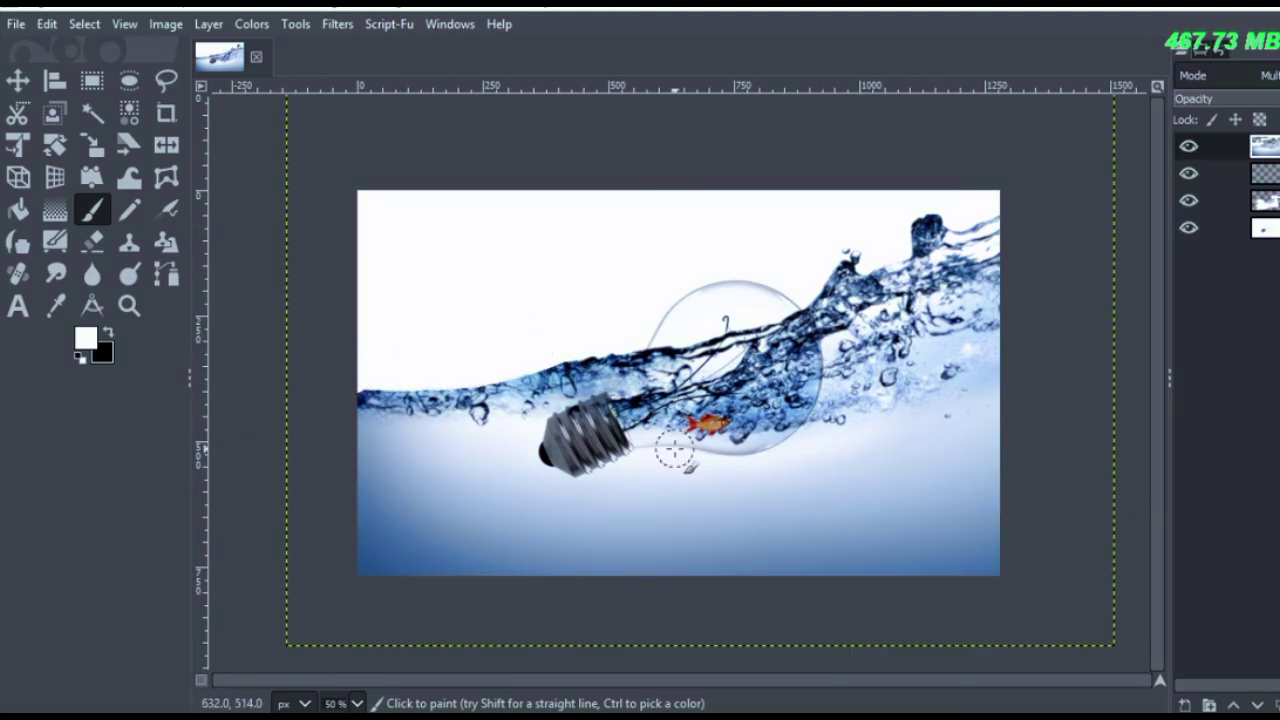
key("ctrl+z")
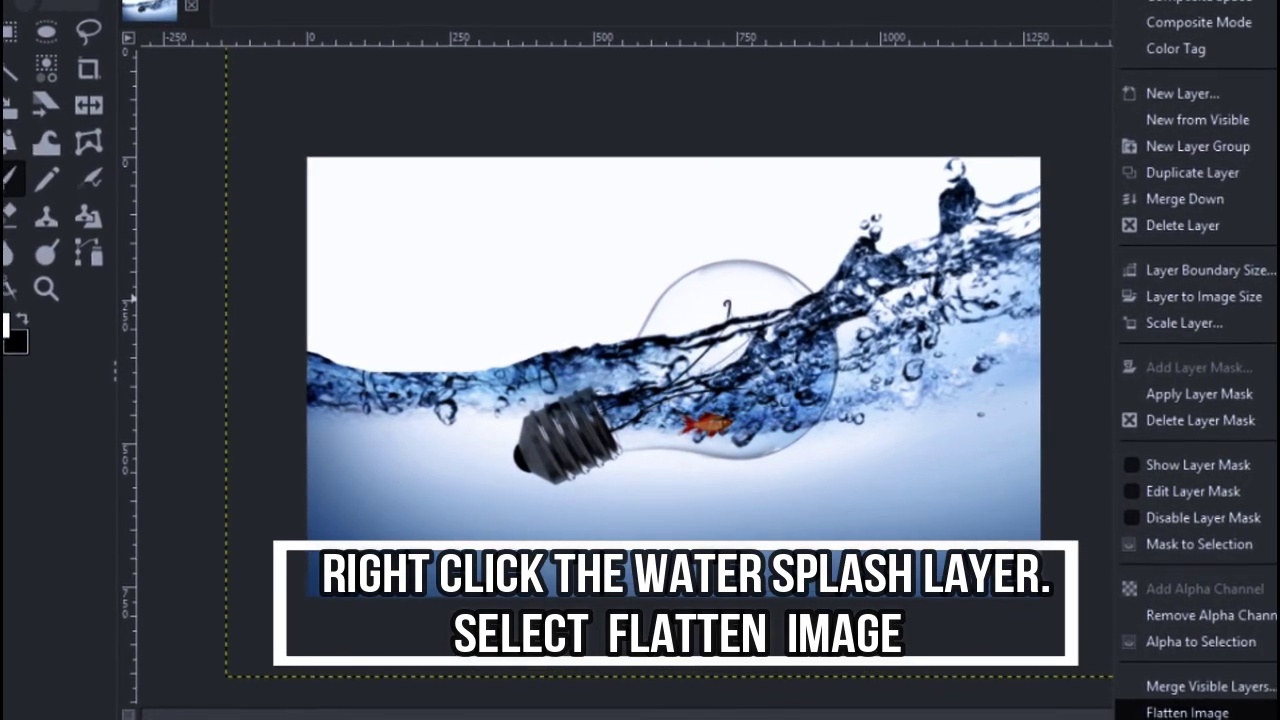
Flatten the bulb, goldfish and water layers into one image and start a File > Export As.
left_click(1200, 716)
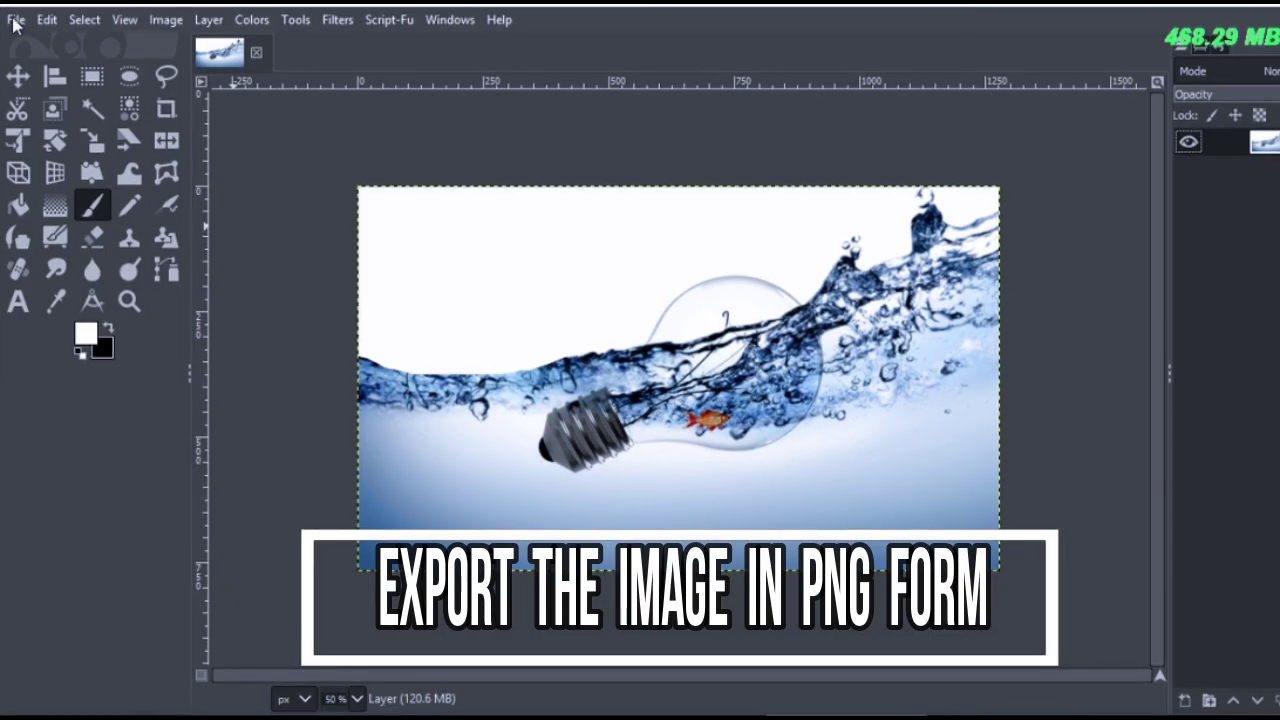
left_click(16, 20)
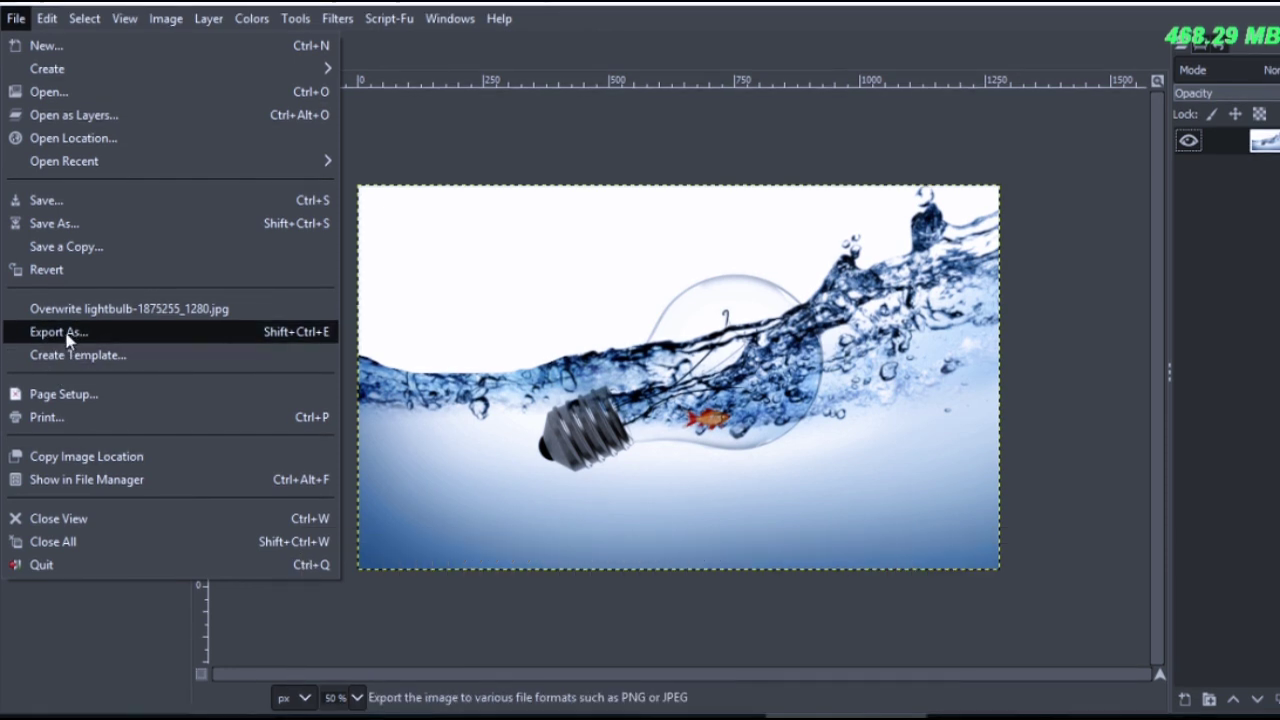
left_click(430, 320)
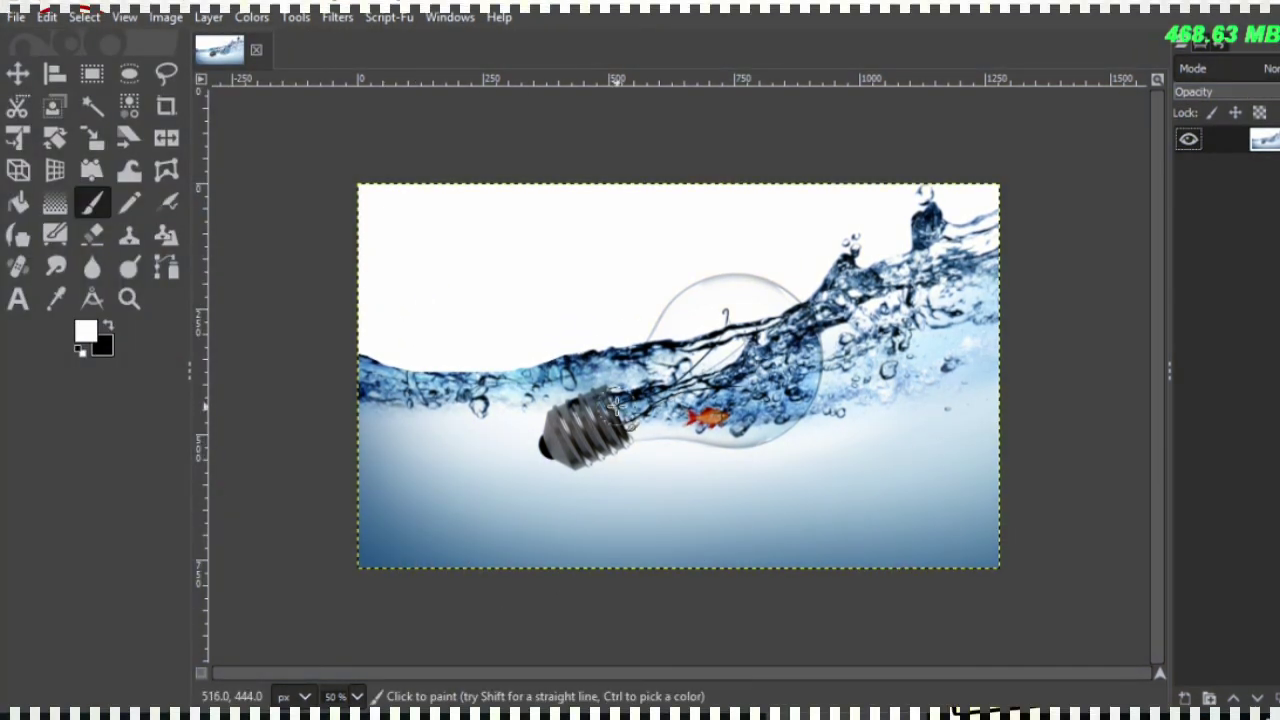